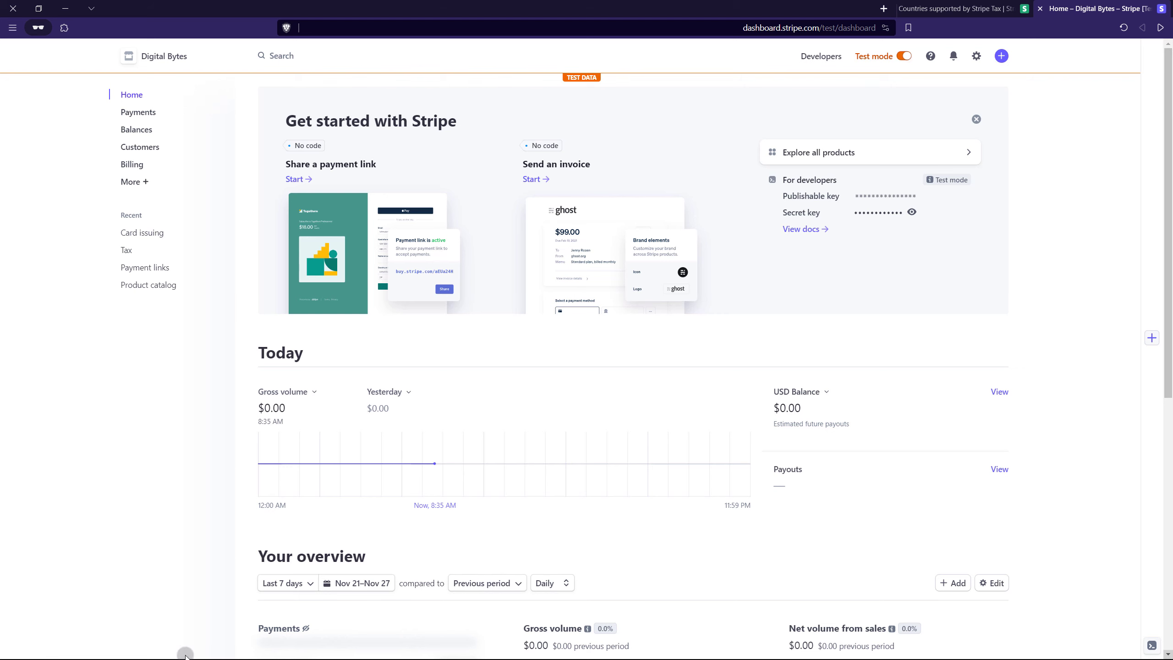
Switch to the Stripe Tax supported countries page and examine the table's tax, product and sales types for every country.
{"action": "left_click", "coordinate": [994, 5]}
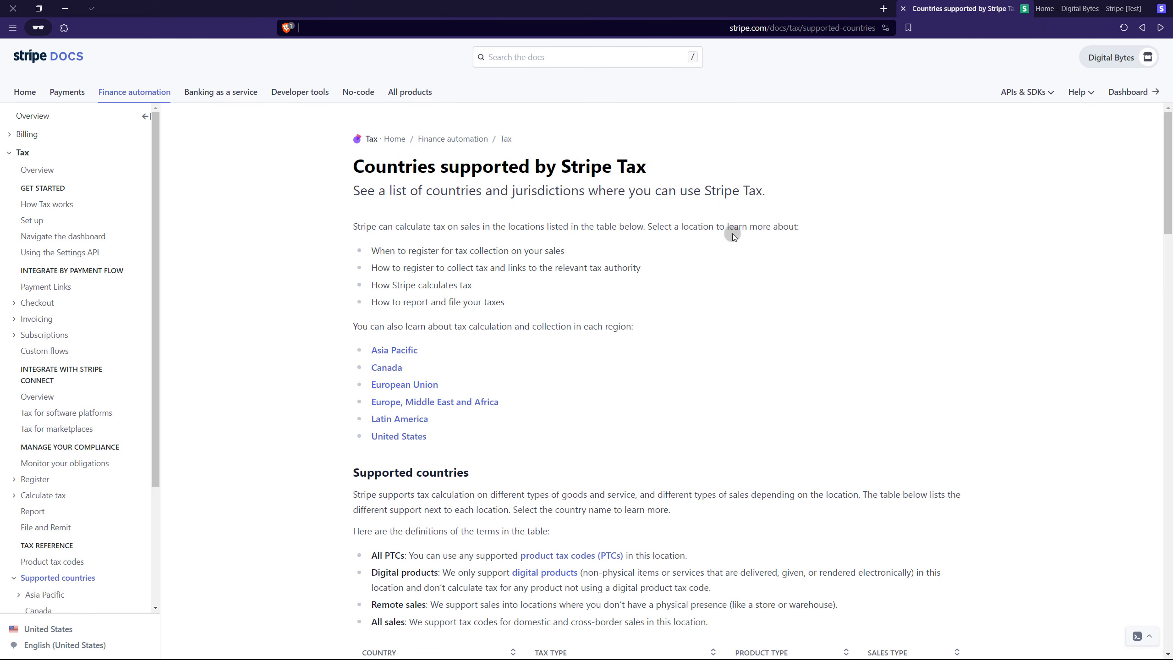
{"action": "left_click", "coordinate": [670, 216]}
{"action": "scroll", "coordinate": [1157, 289], "scroll_direction": "down", "scroll_amount": 10}
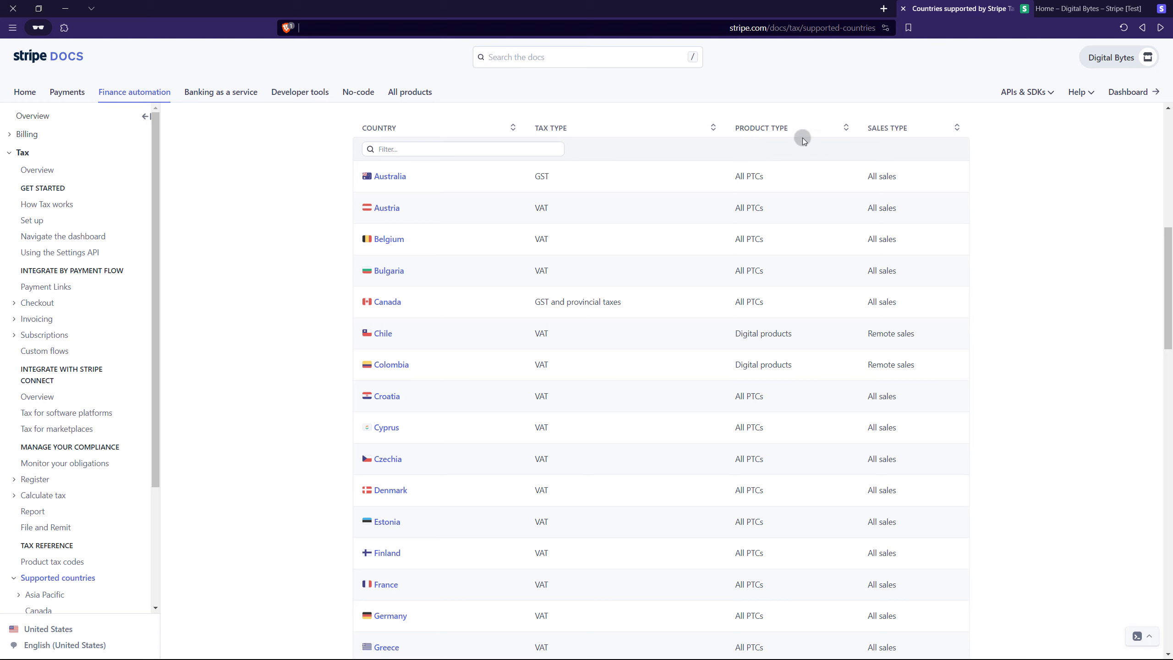
{"action": "scroll", "coordinate": [744, 240], "scroll_direction": "down", "scroll_amount": 3}
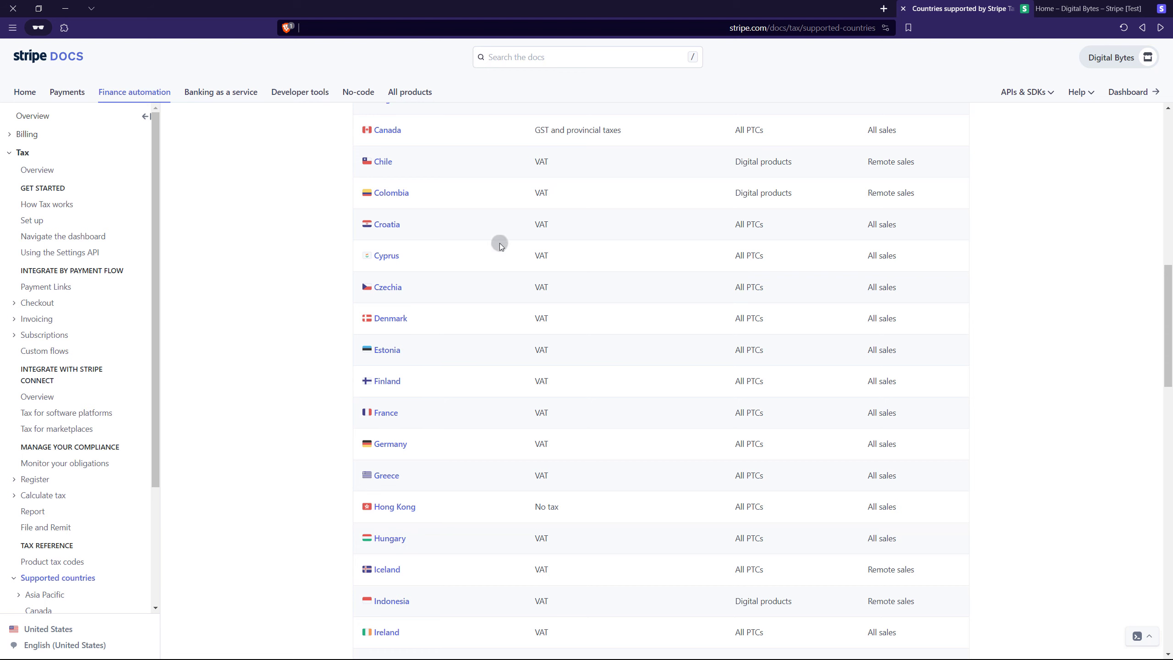
{"action": "scroll", "coordinate": [497, 240], "scroll_direction": "up", "scroll_amount": 3}
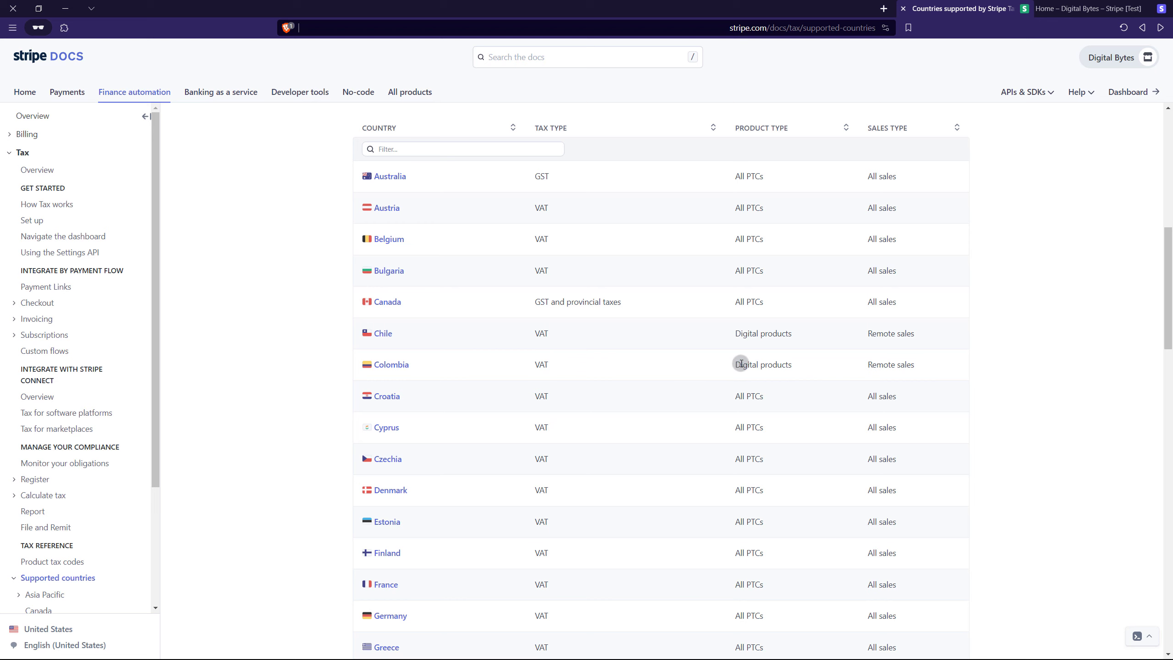
{"action": "scroll", "coordinate": [740, 364], "scroll_direction": "down", "scroll_amount": 5}
{"action": "scroll", "coordinate": [741, 364], "scroll_direction": "up", "scroll_amount": 7}
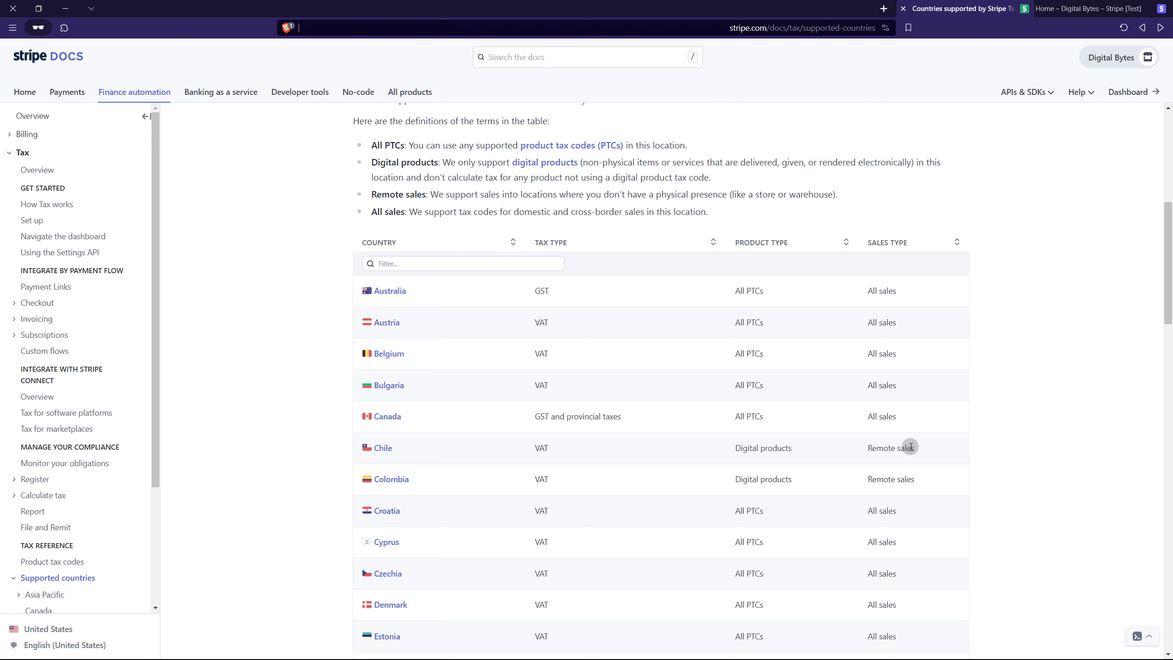
{"action": "scroll", "coordinate": [910, 446], "scroll_direction": "down", "scroll_amount": 10}
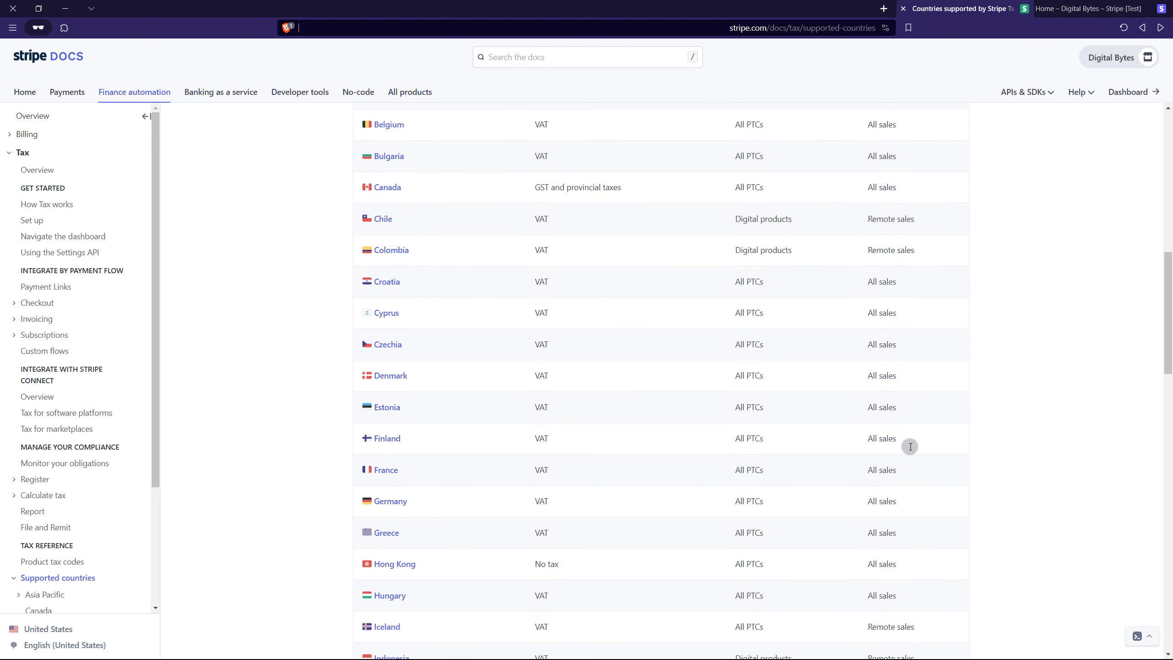
{"action": "scroll", "coordinate": [908, 447], "scroll_direction": "down", "scroll_amount": 9}
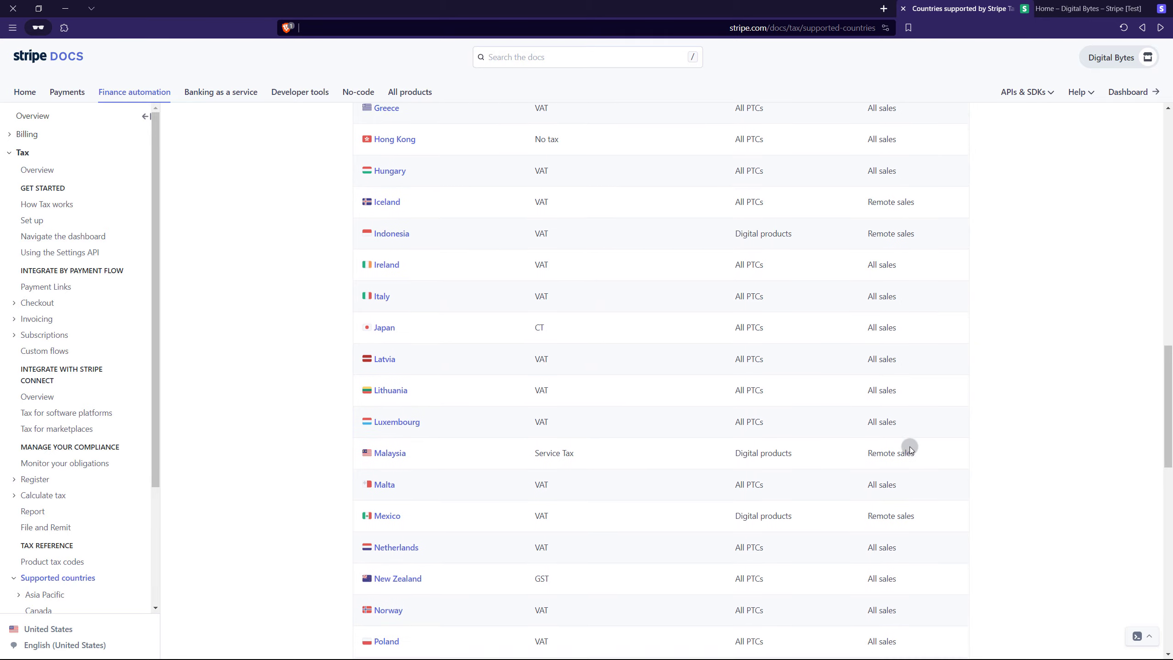
{"action": "scroll", "coordinate": [709, 362], "scroll_direction": "down", "scroll_amount": 5}
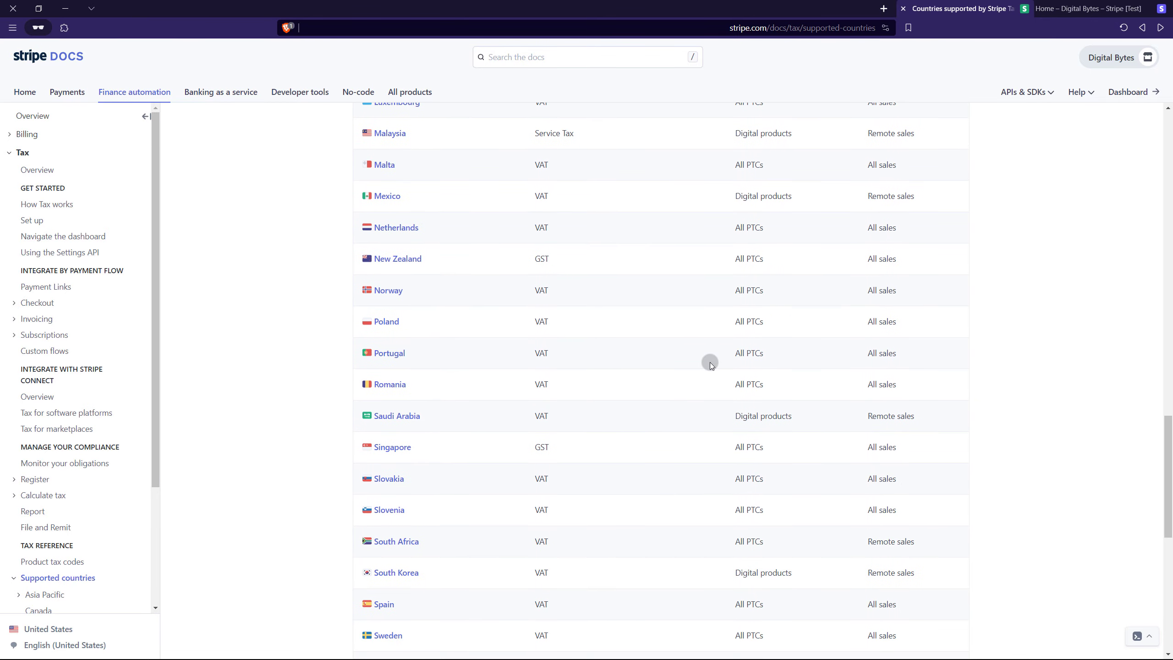
{"action": "scroll", "coordinate": [609, 372], "scroll_direction": "down", "scroll_amount": 6}
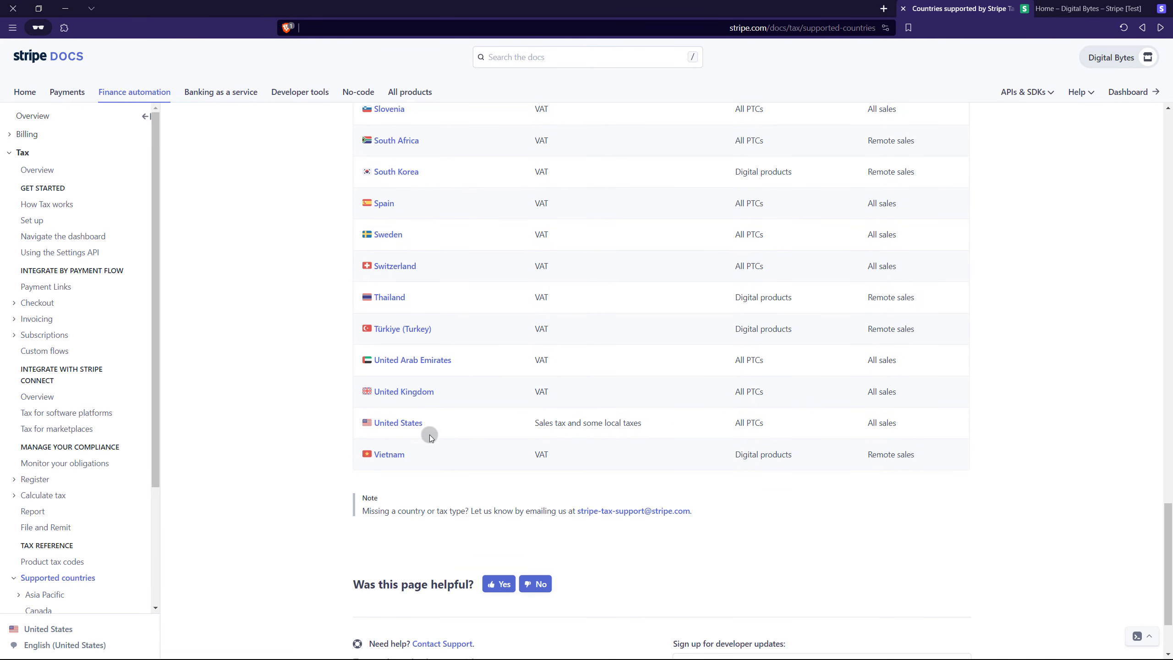
Read the United Kingdom tax collection guide, including its registration and calculation sections, and return to the supported countries page.
{"action": "left_click", "coordinate": [429, 392]}
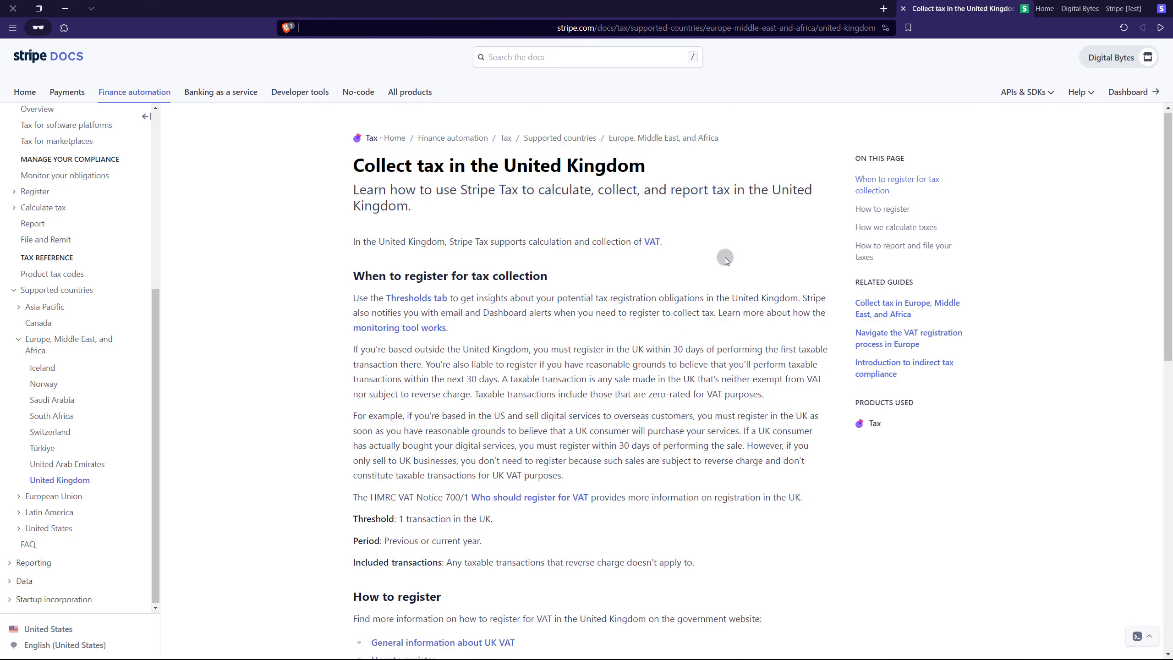
{"action": "scroll", "coordinate": [725, 257], "scroll_direction": "down", "scroll_amount": 6}
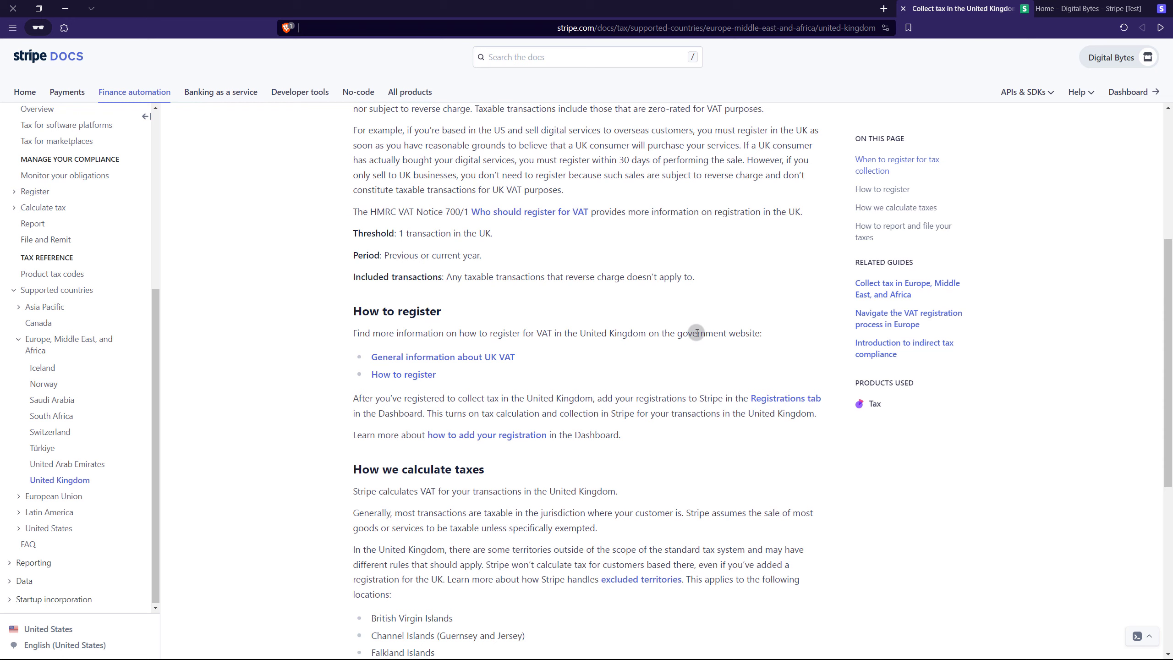
{"action": "scroll", "coordinate": [696, 333], "scroll_direction": "down", "scroll_amount": 1}
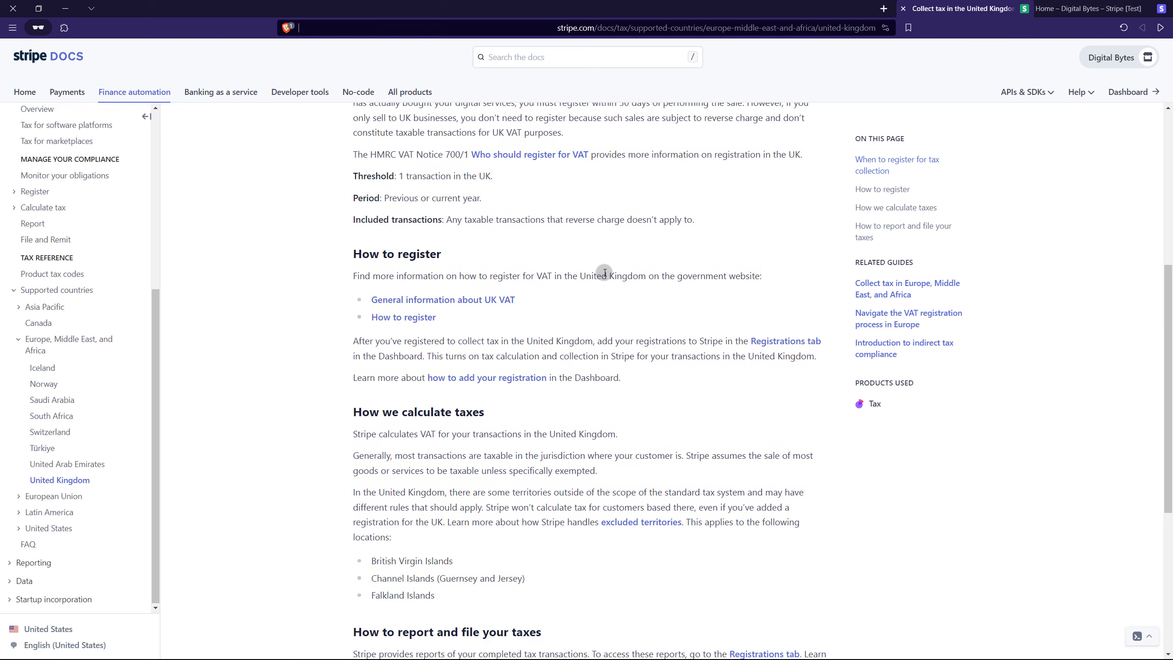
{"action": "scroll", "coordinate": [605, 272], "scroll_direction": "down", "scroll_amount": 2}
{"action": "scroll", "coordinate": [604, 273], "scroll_direction": "up", "scroll_amount": 8}
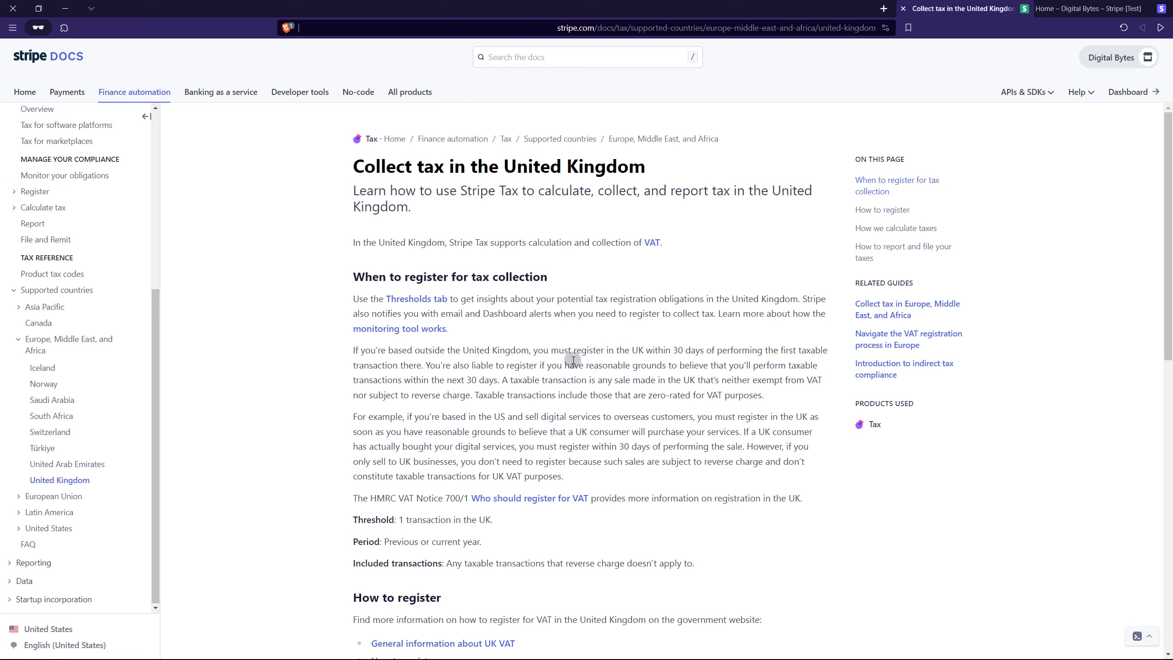
{"action": "key", "text": "alt+Left"}
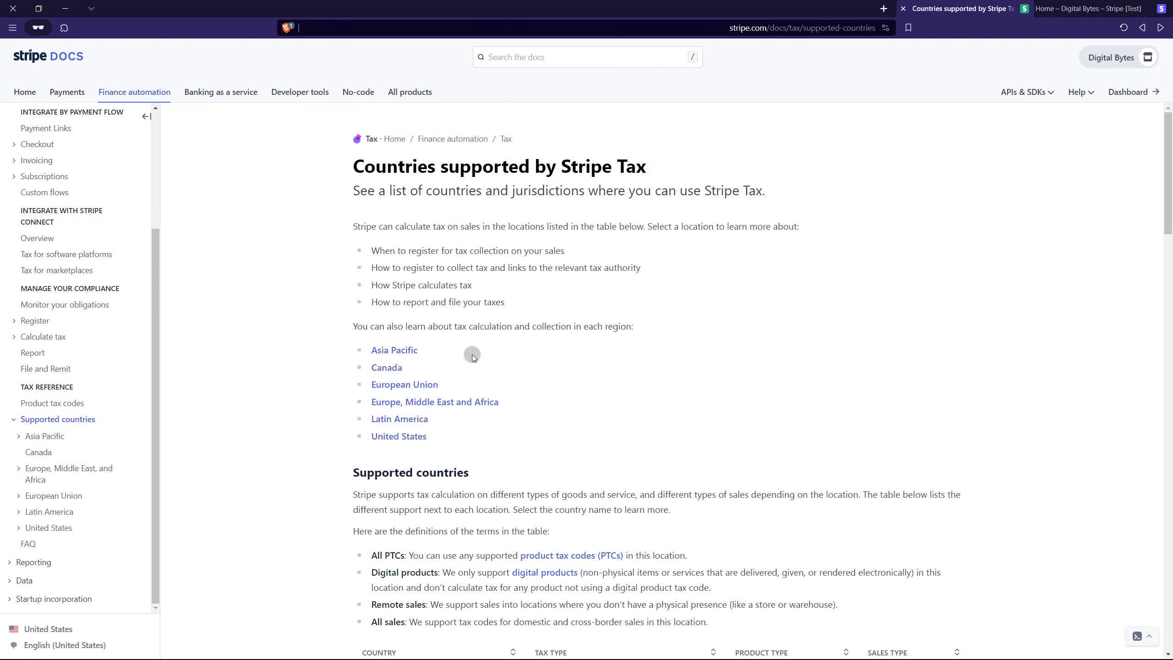
Find the Netherlands in the supported countries table, look over its tax collection guide and return to the countries page.
{"action": "scroll", "coordinate": [472, 354], "scroll_direction": "down", "scroll_amount": 13}
{"action": "scroll", "coordinate": [395, 350], "scroll_direction": "down", "scroll_amount": 5}
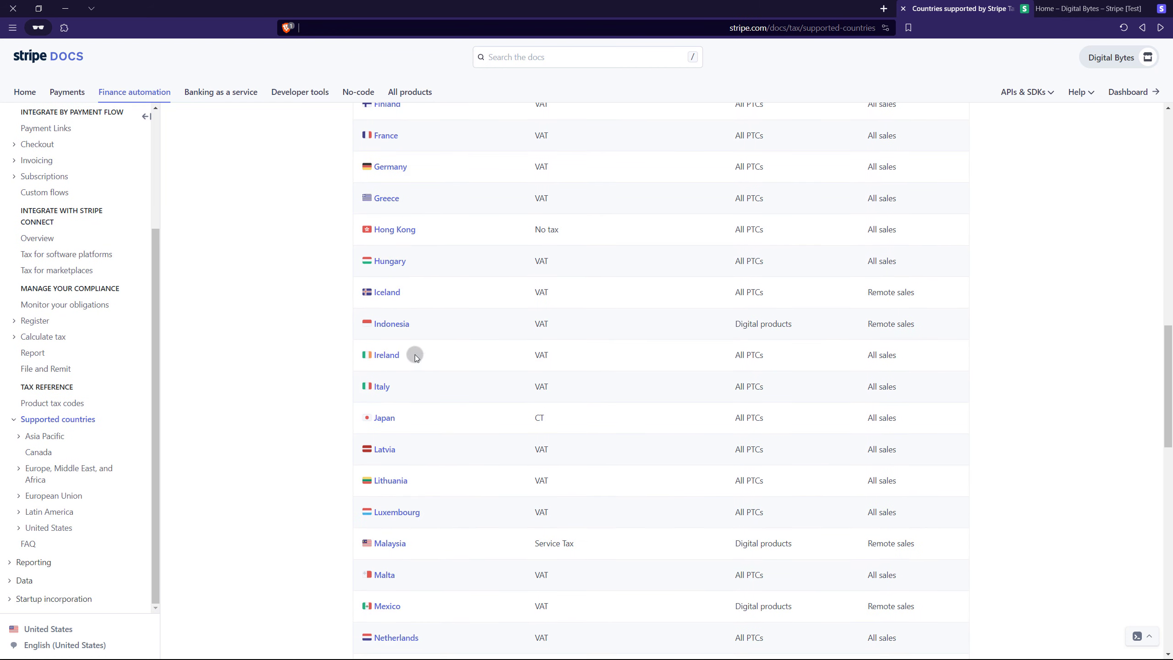
{"action": "scroll", "coordinate": [791, 323], "scroll_direction": "up", "scroll_amount": 3}
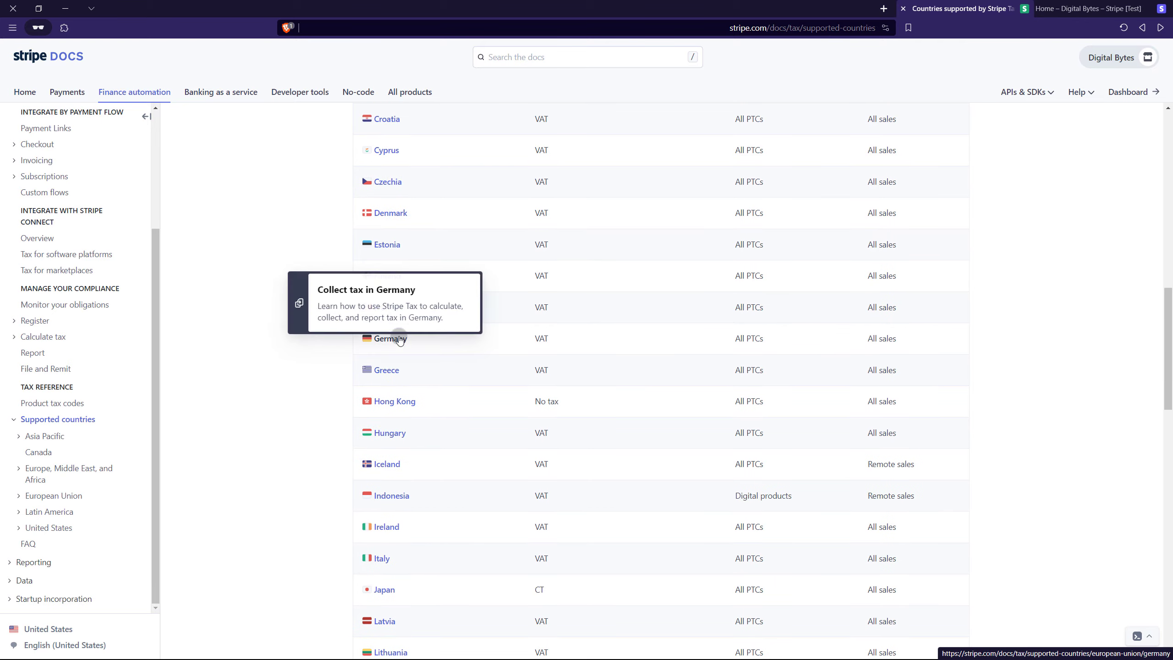
{"action": "scroll", "coordinate": [613, 319], "scroll_direction": "up", "scroll_amount": 3}
{"action": "scroll", "coordinate": [483, 394], "scroll_direction": "down", "scroll_amount": 9}
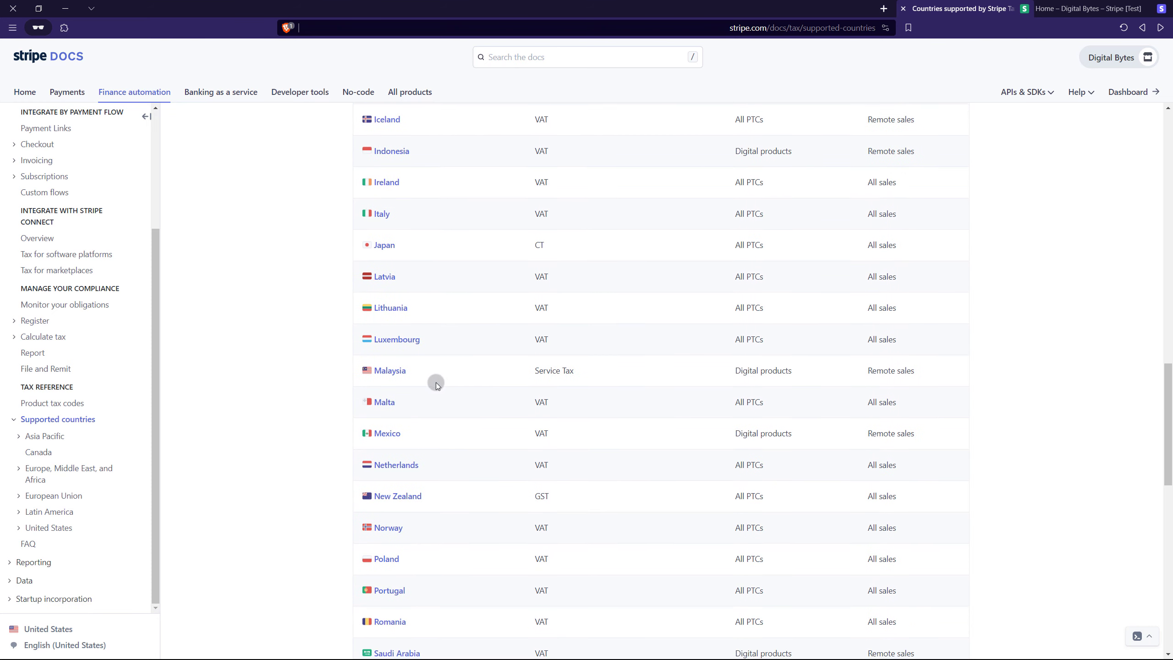
{"action": "scroll", "coordinate": [436, 382], "scroll_direction": "down", "scroll_amount": 2}
{"action": "left_click", "coordinate": [396, 351]}
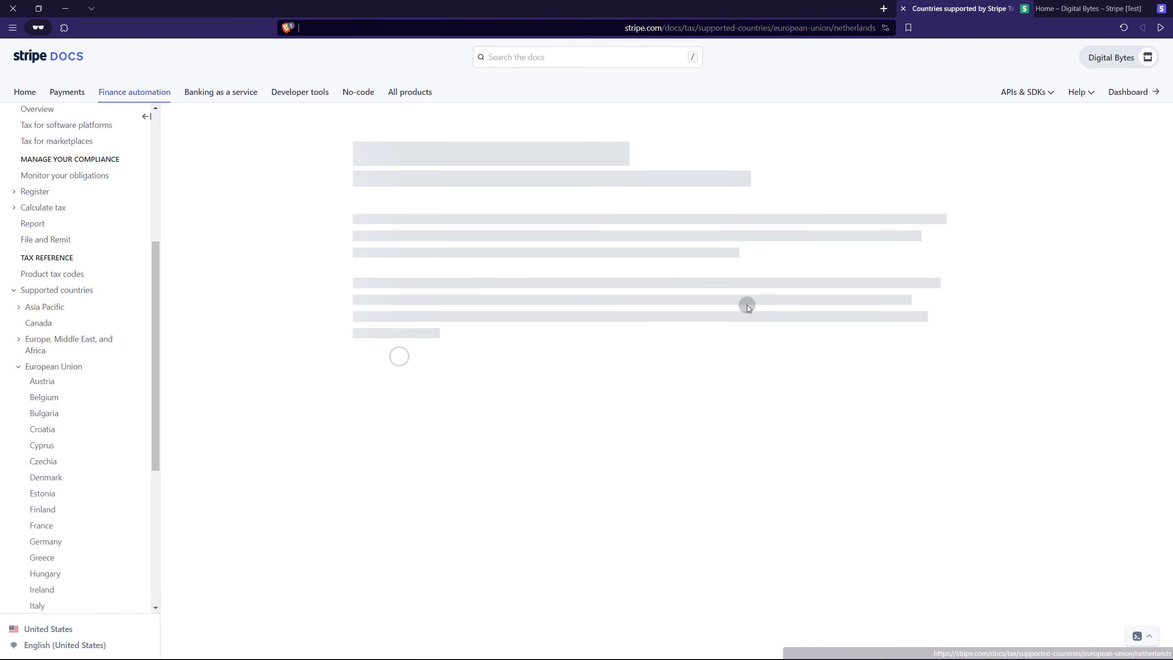
{"action": "scroll", "coordinate": [573, 344], "scroll_direction": "down", "scroll_amount": 3}
{"action": "scroll", "coordinate": [573, 344], "scroll_direction": "up", "scroll_amount": 4}
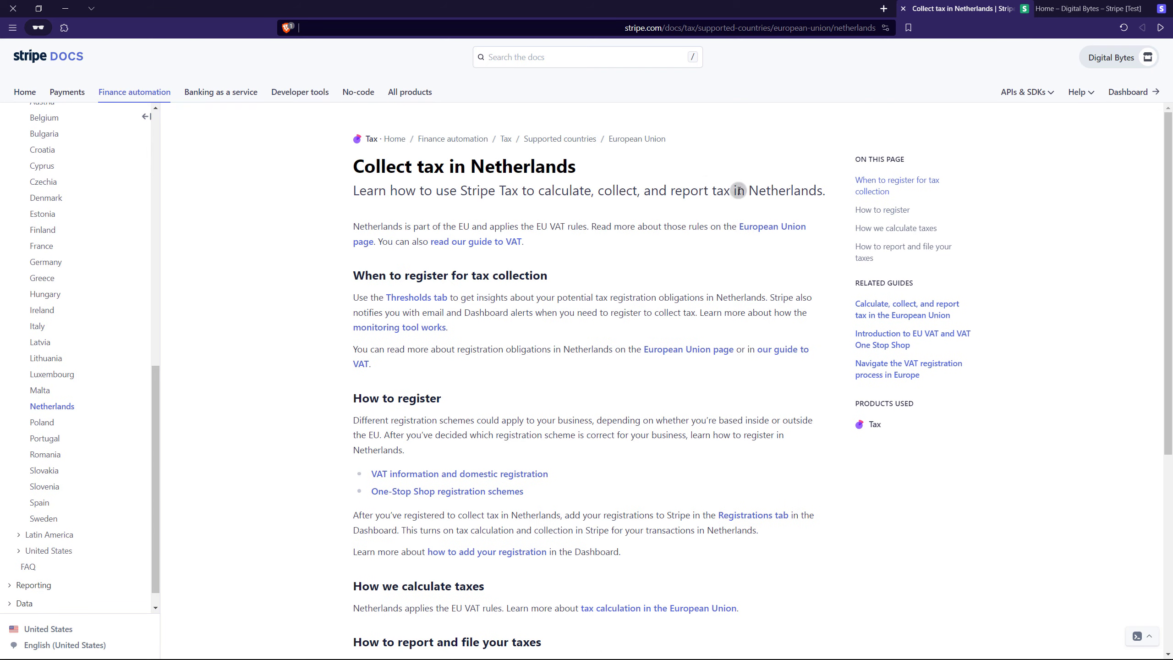
{"action": "key", "text": "alt+Left"}
Switch to the Stripe dashboard and open the tax settings, showing the choices for the preset product tax code.
{"action": "key", "text": "ctrl+Tab"}
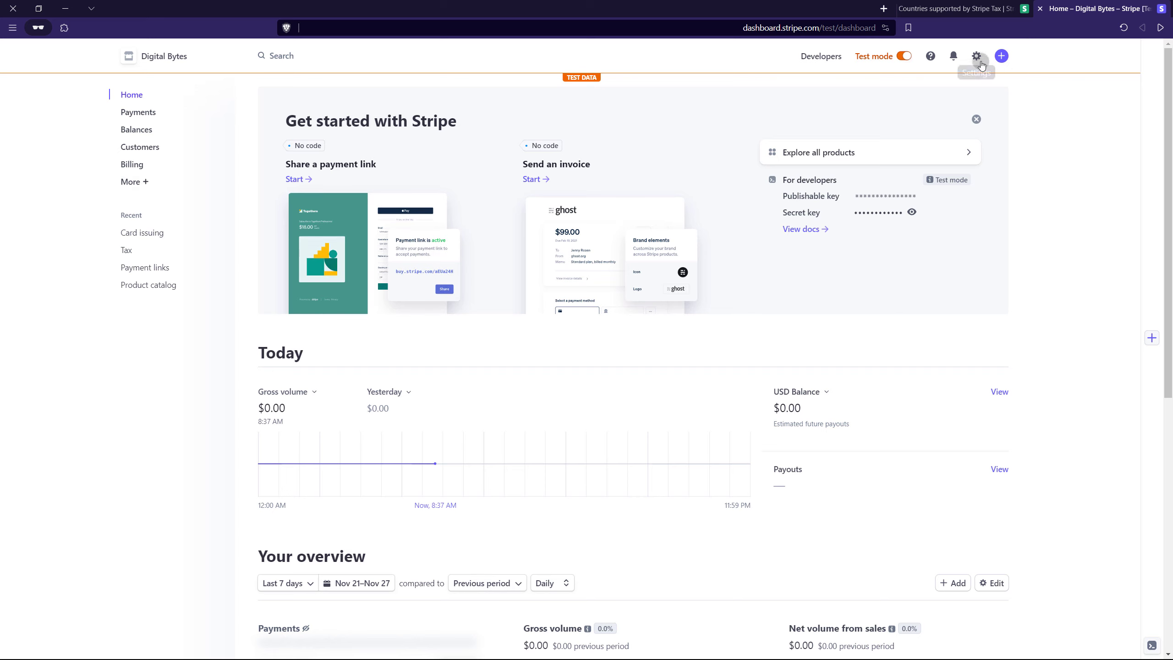
{"action": "left_click", "coordinate": [140, 181]}
{"action": "scroll", "coordinate": [386, 351], "scroll_direction": "down", "scroll_amount": 3}
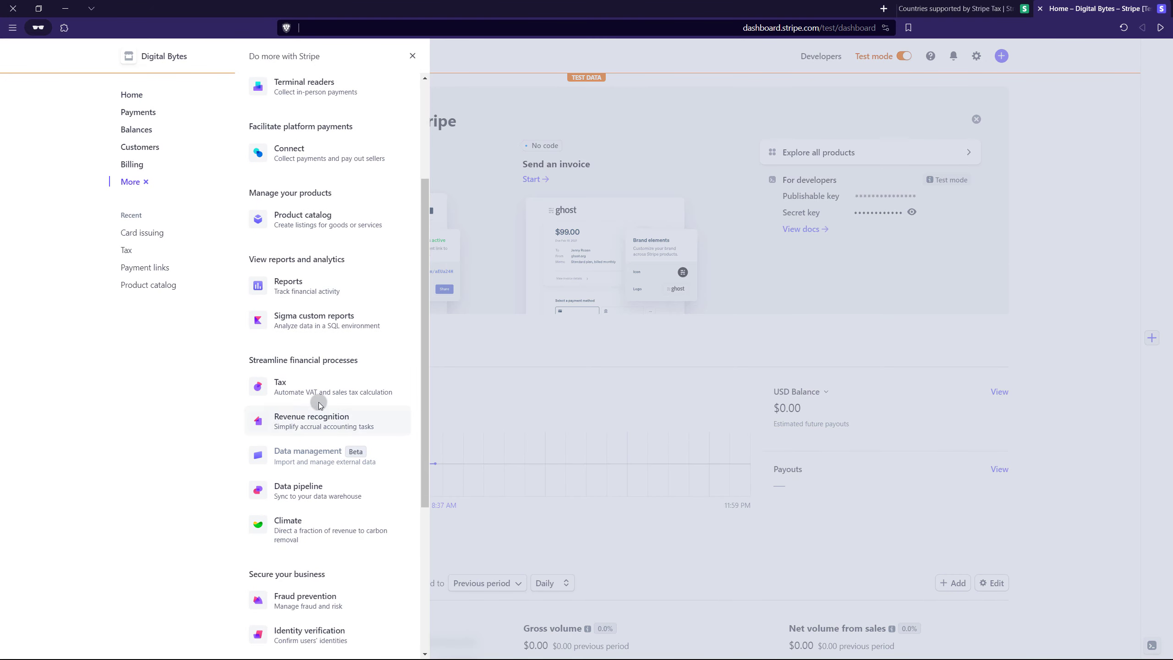
{"action": "left_click", "coordinate": [303, 390]}
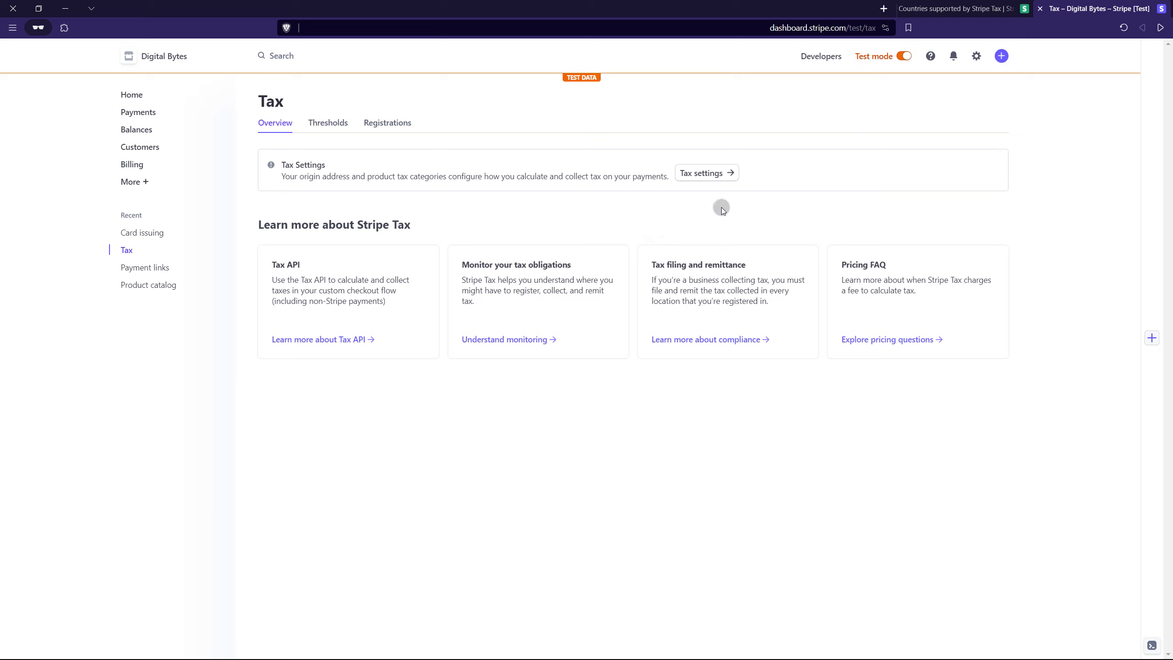
{"action": "left_click", "coordinate": [722, 179]}
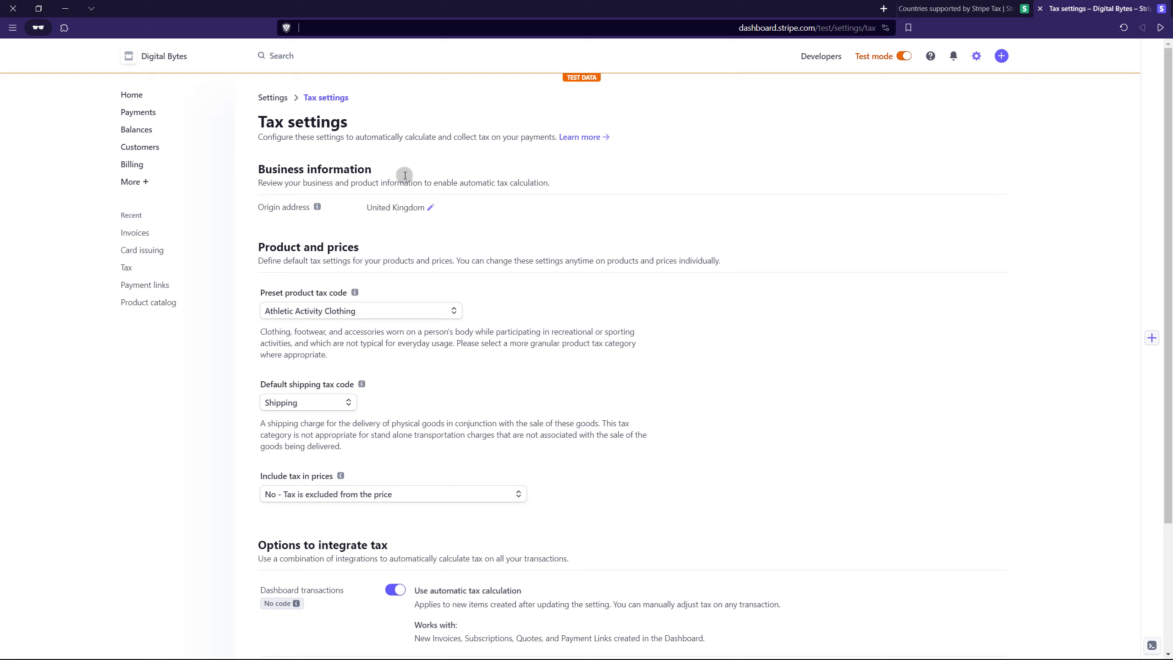
{"action": "left_click", "coordinate": [365, 216]}
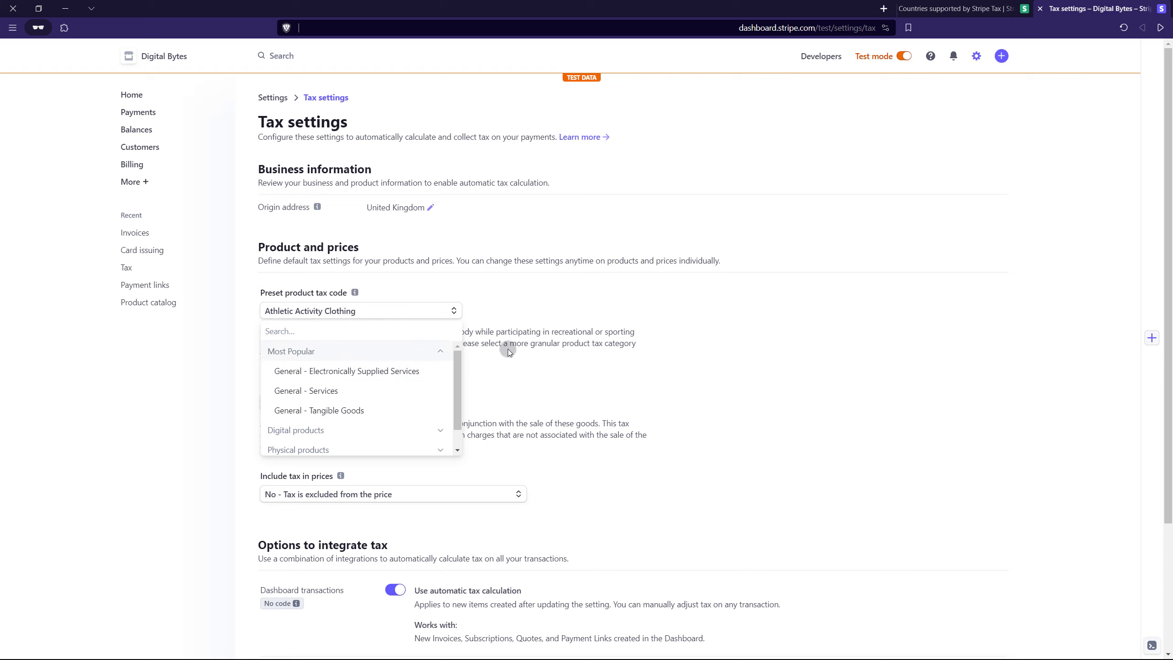
Check the product types listed per country in the supported countries table and return to the dashboard's tax settings.
{"action": "left_click", "coordinate": [961, 5]}
{"action": "scroll", "coordinate": [895, 226], "scroll_direction": "down", "scroll_amount": 10}
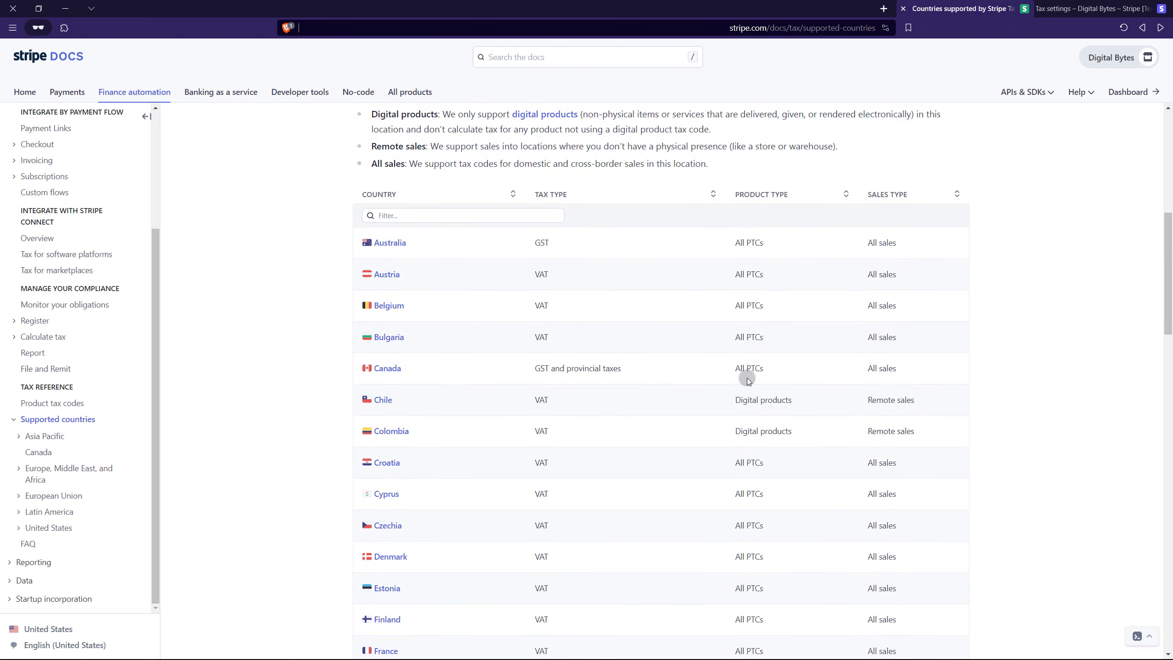
{"action": "scroll", "coordinate": [907, 293], "scroll_direction": "down", "scroll_amount": 4}
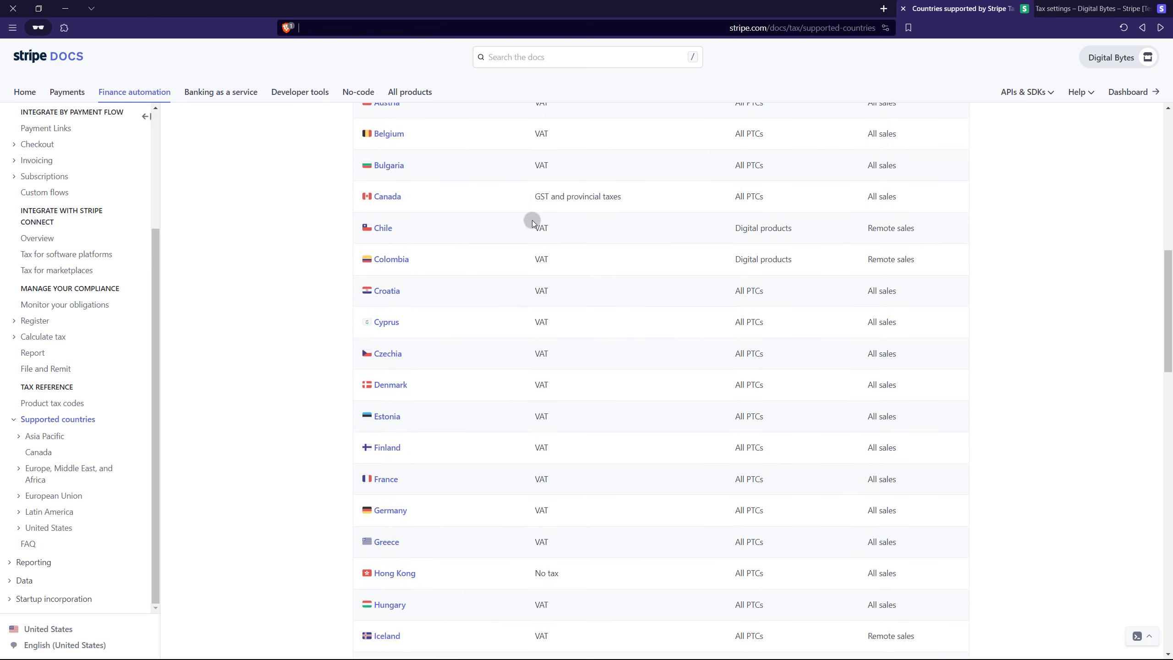
{"action": "scroll", "coordinate": [564, 266], "scroll_direction": "up", "scroll_amount": 3}
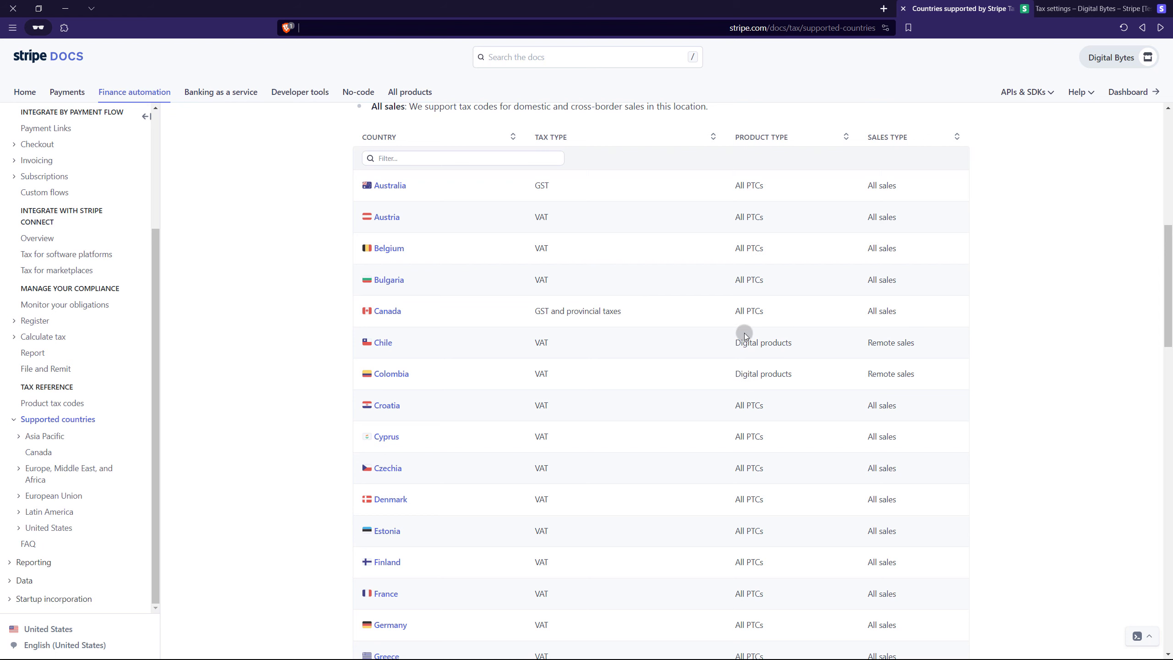
{"action": "scroll", "coordinate": [823, 346], "scroll_direction": "down", "scroll_amount": 1}
{"action": "key", "text": "ctrl+Tab"}
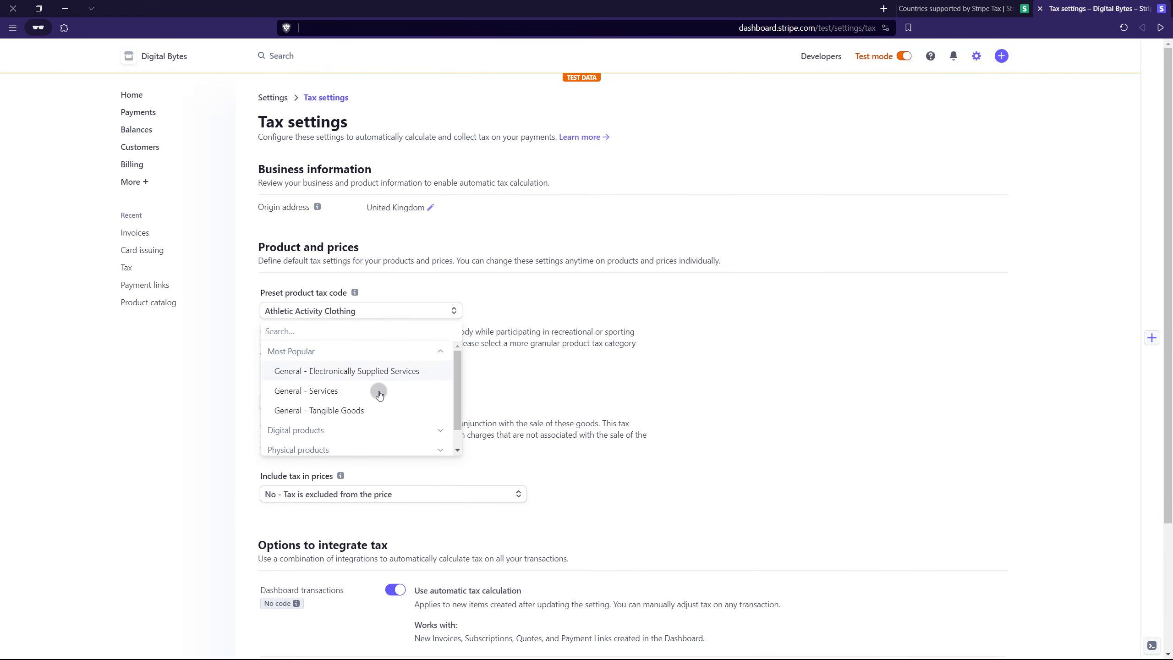
Browse the preset product tax code categories, expanding Digital products to examine its codes, and close the list without choosing one.
{"action": "scroll", "coordinate": [427, 406], "scroll_direction": "down", "scroll_amount": 1}
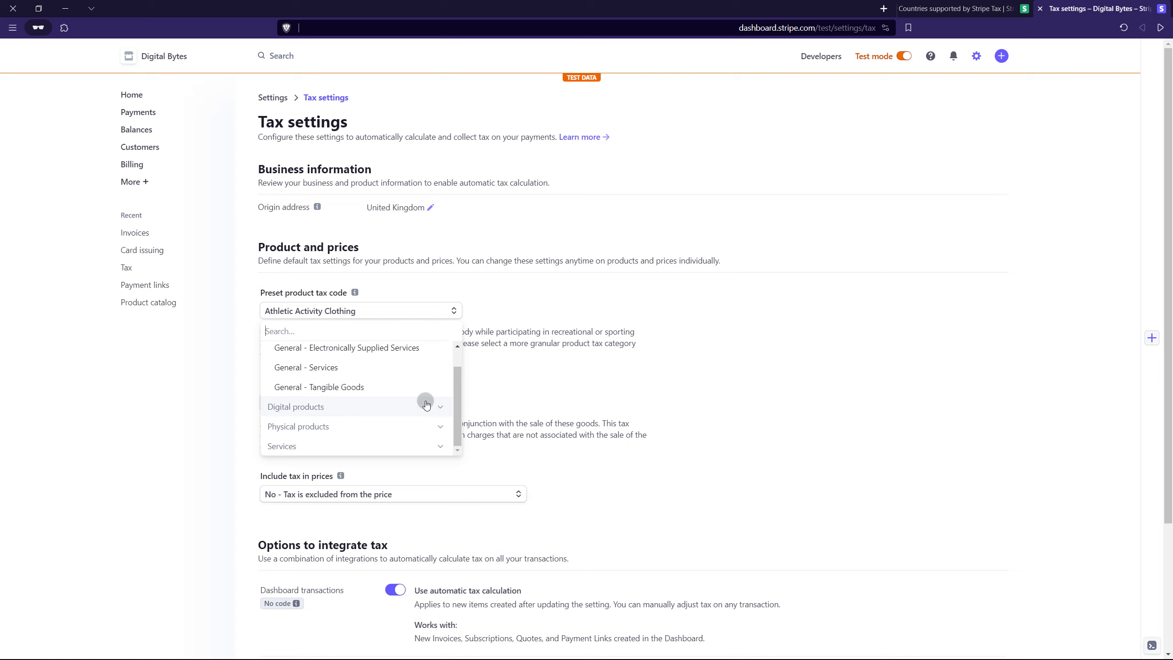
{"action": "scroll", "coordinate": [394, 415], "scroll_direction": "up", "scroll_amount": 1}
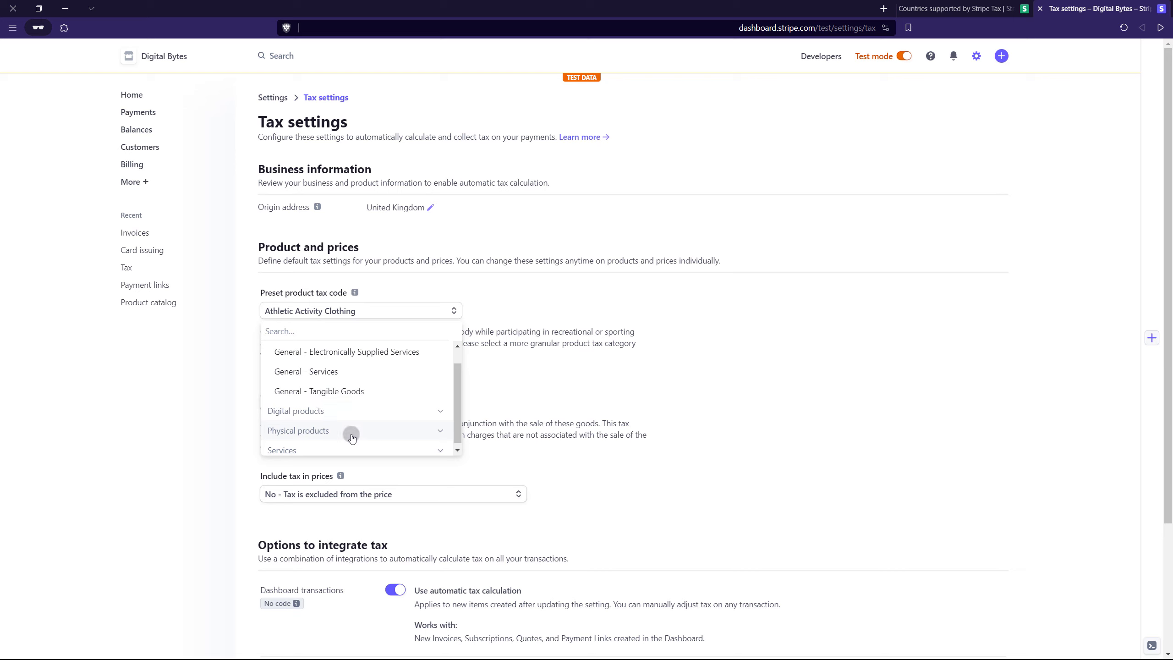
{"action": "left_click", "coordinate": [425, 411]}
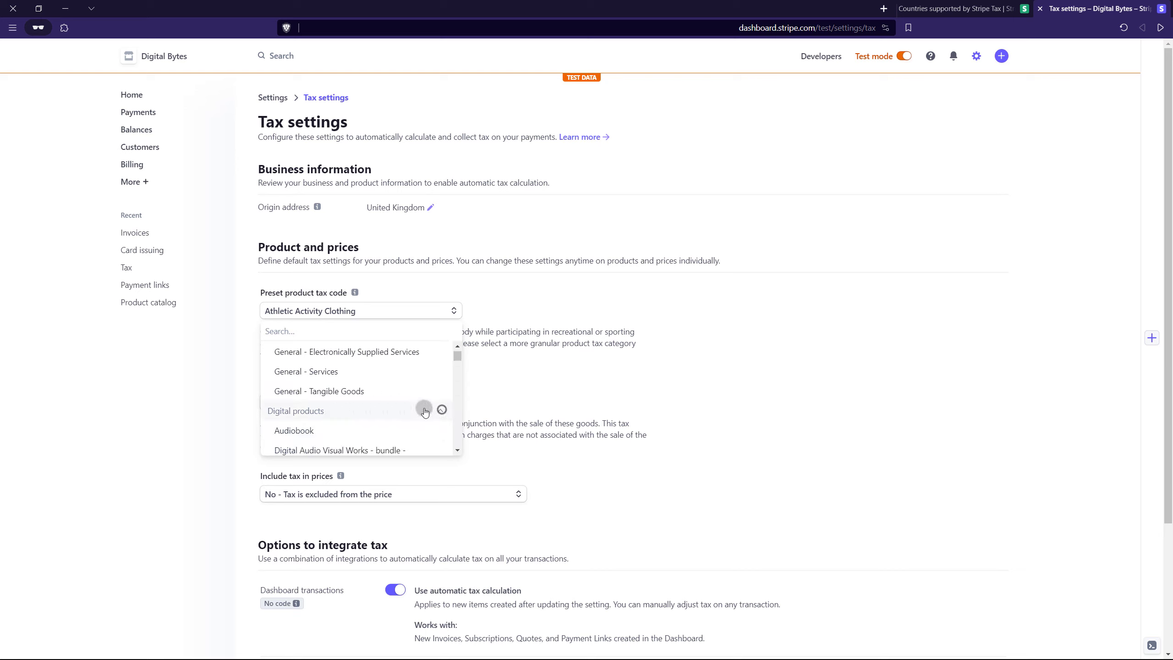
{"action": "scroll", "coordinate": [406, 406], "scroll_direction": "down", "scroll_amount": 5}
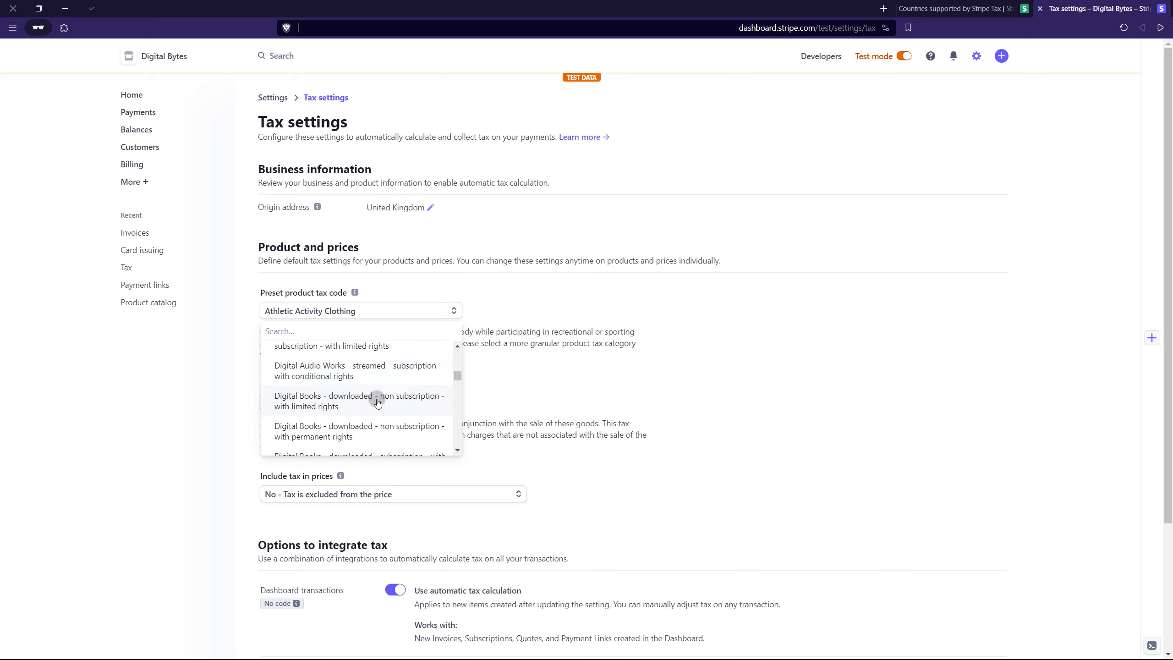
{"action": "scroll", "coordinate": [377, 402], "scroll_direction": "down", "scroll_amount": 8}
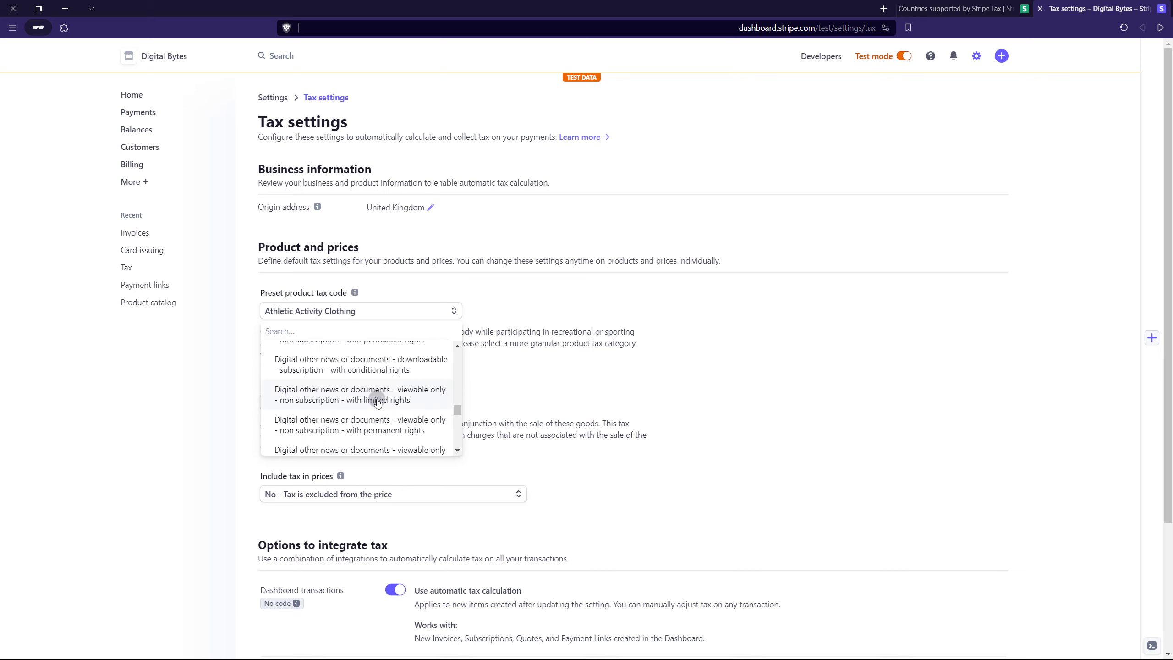
{"action": "scroll", "coordinate": [377, 401], "scroll_direction": "down", "scroll_amount": 10}
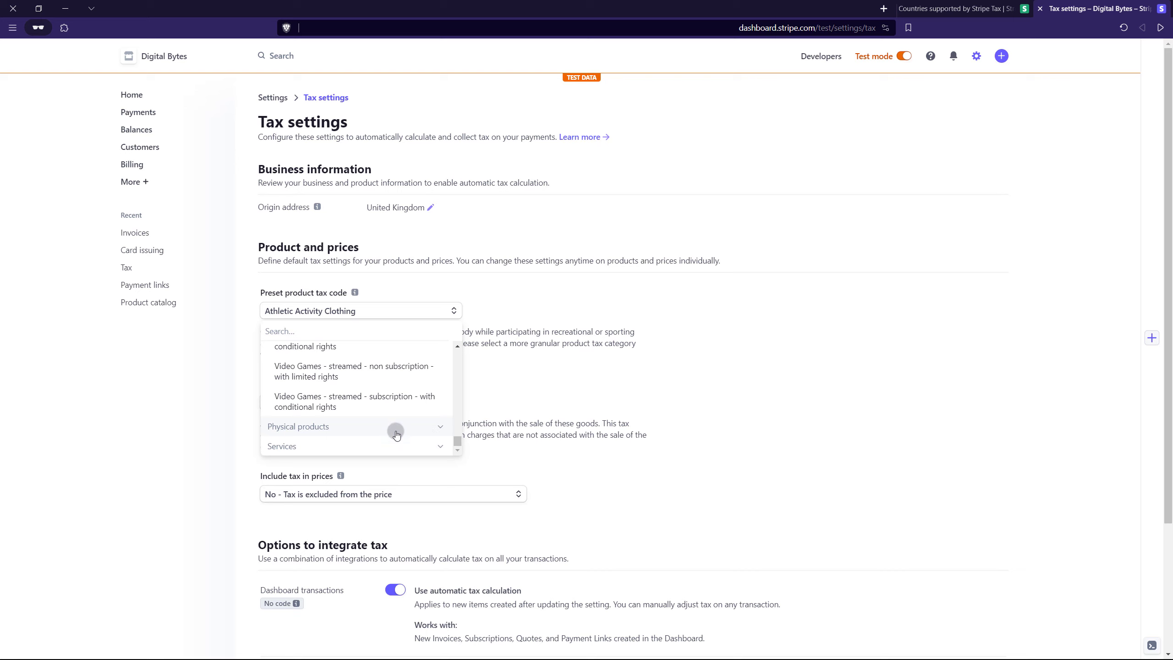
{"action": "scroll", "coordinate": [393, 432], "scroll_direction": "up", "scroll_amount": 1}
{"action": "left_click", "coordinate": [517, 295]}
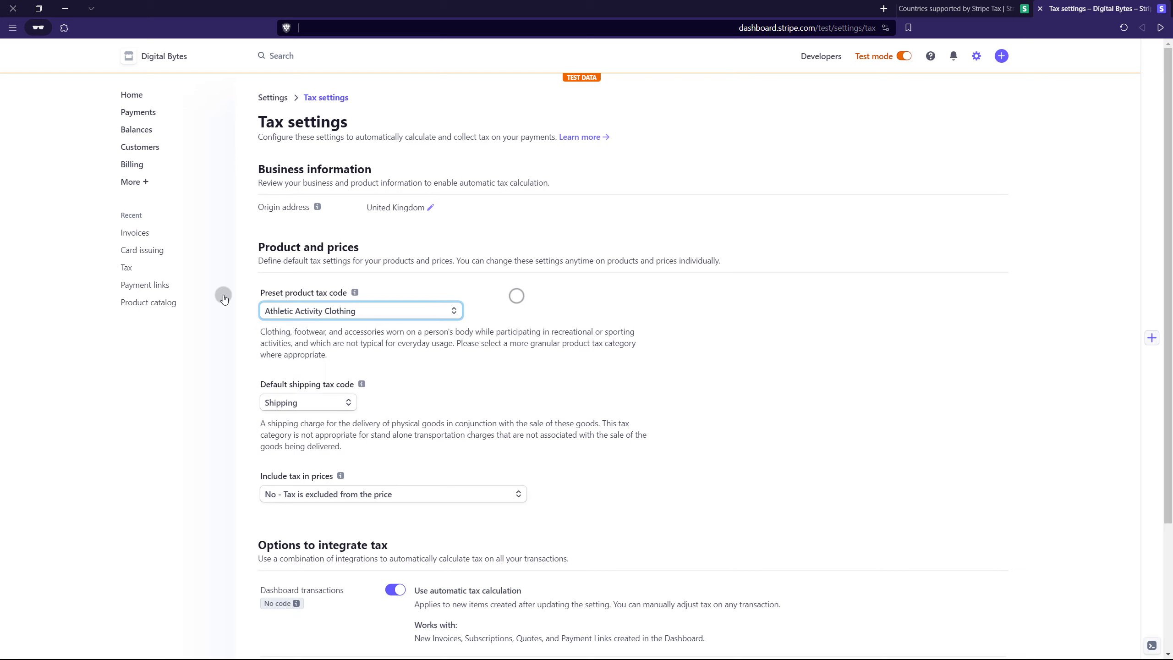
Look over the integration options in the tax settings and open the Tax registrations.
{"action": "scroll", "coordinate": [726, 403], "scroll_direction": "down", "scroll_amount": 2}
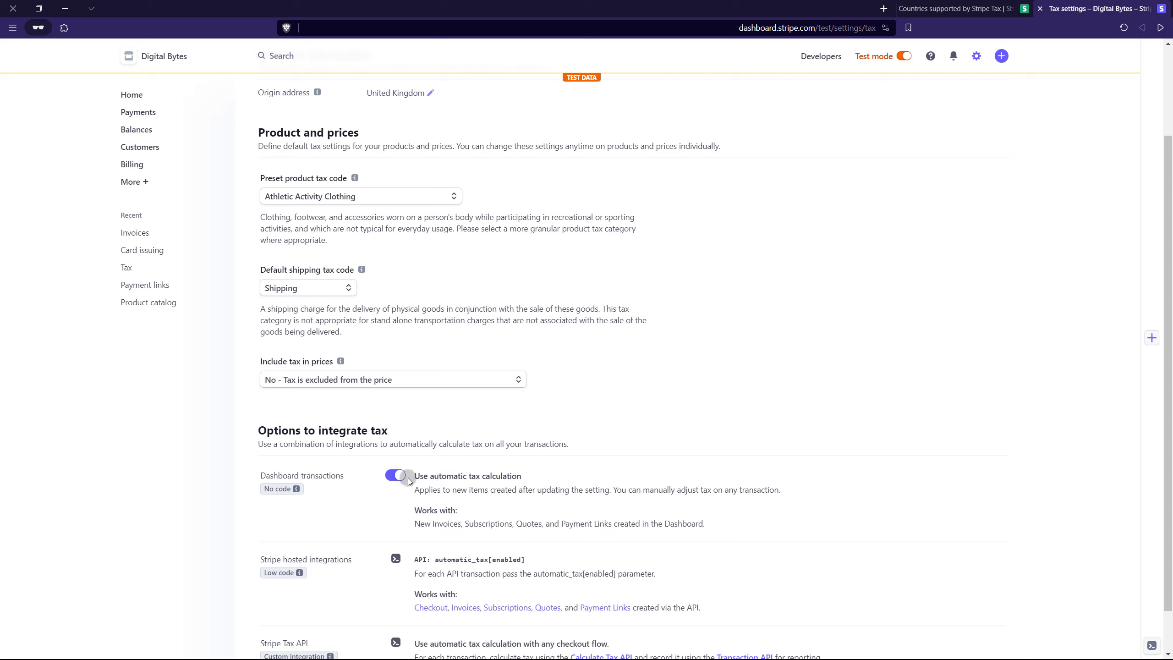
{"action": "scroll", "coordinate": [439, 473], "scroll_direction": "up", "scroll_amount": 1}
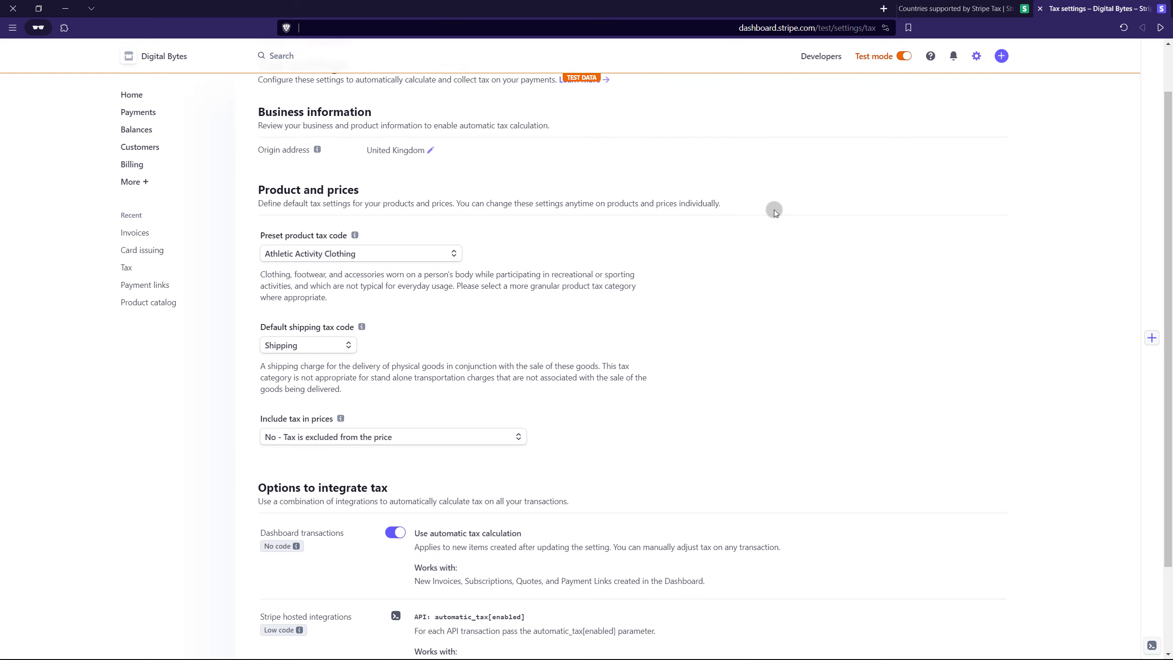
{"action": "scroll", "coordinate": [773, 210], "scroll_direction": "up", "scroll_amount": 1}
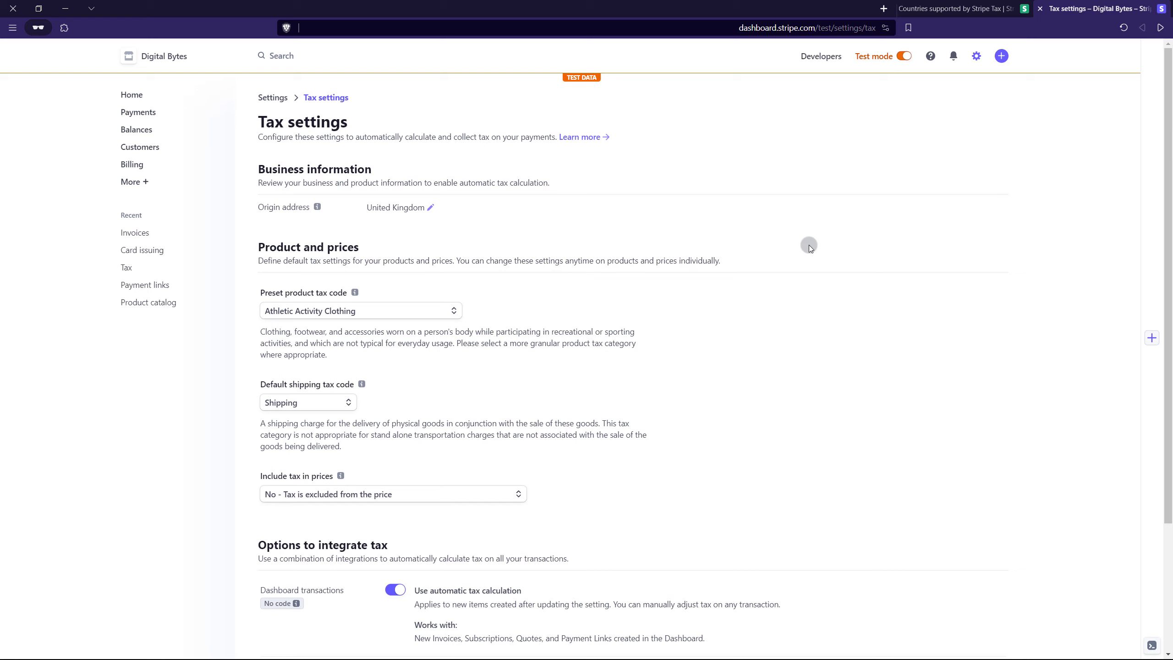
{"action": "left_click", "coordinate": [134, 267]}
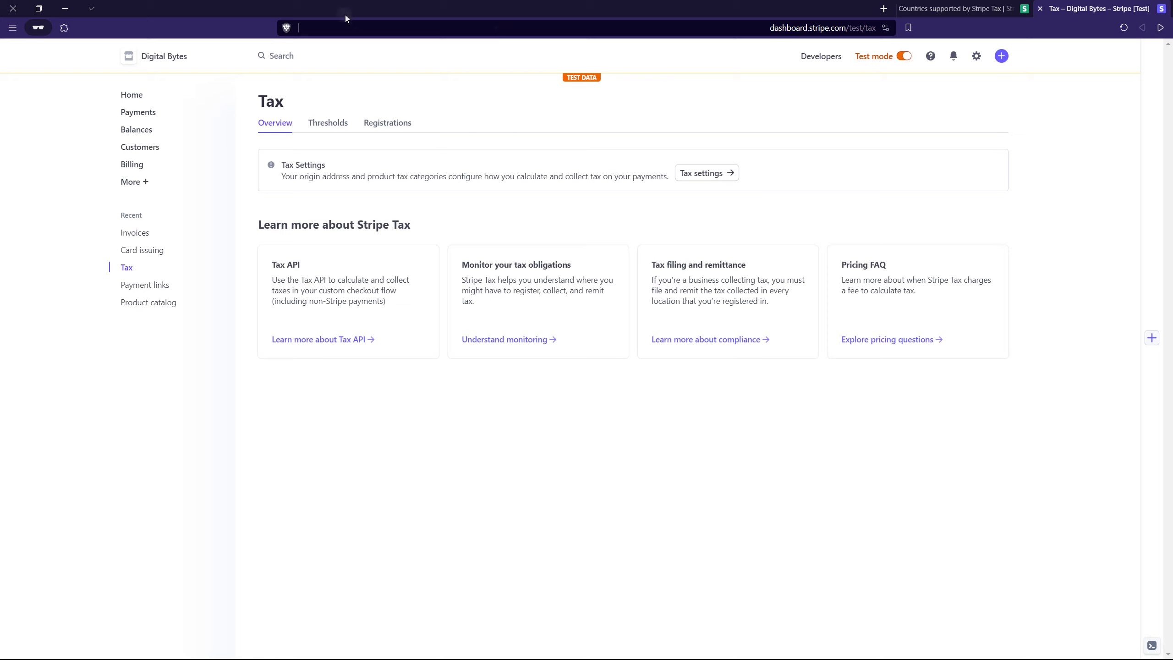
{"action": "left_click", "coordinate": [389, 121]}
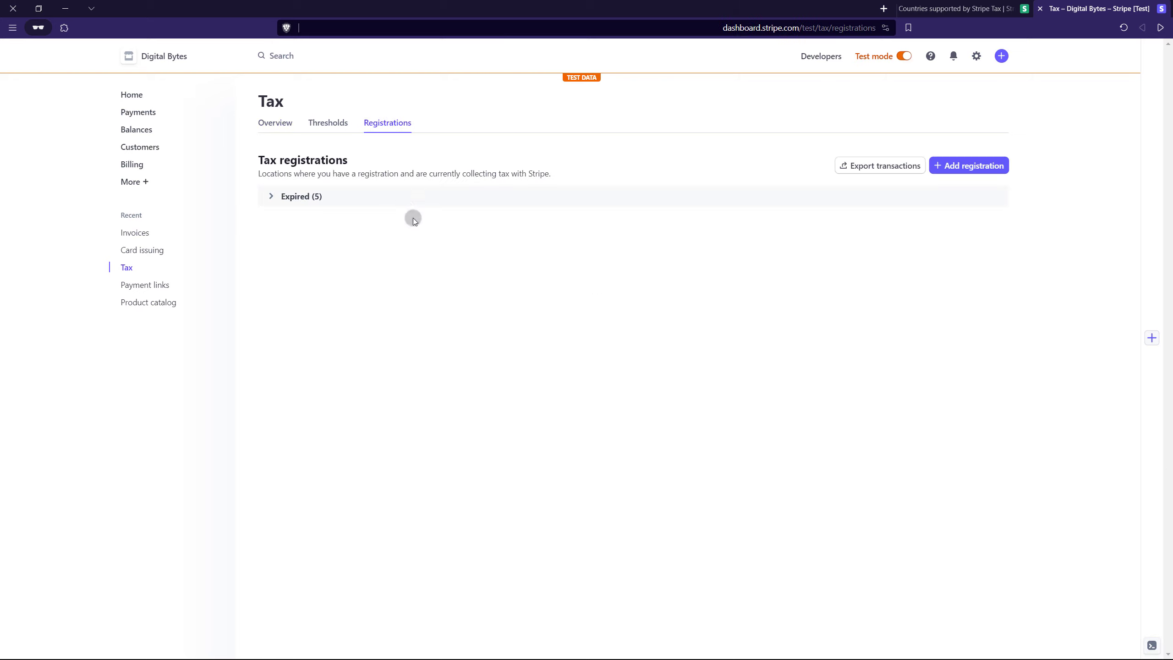
Begin a new tax registration for the United Kingdom, keeping Yes as the answer about being currently registered to collect VAT.
{"action": "left_click", "coordinate": [991, 167]}
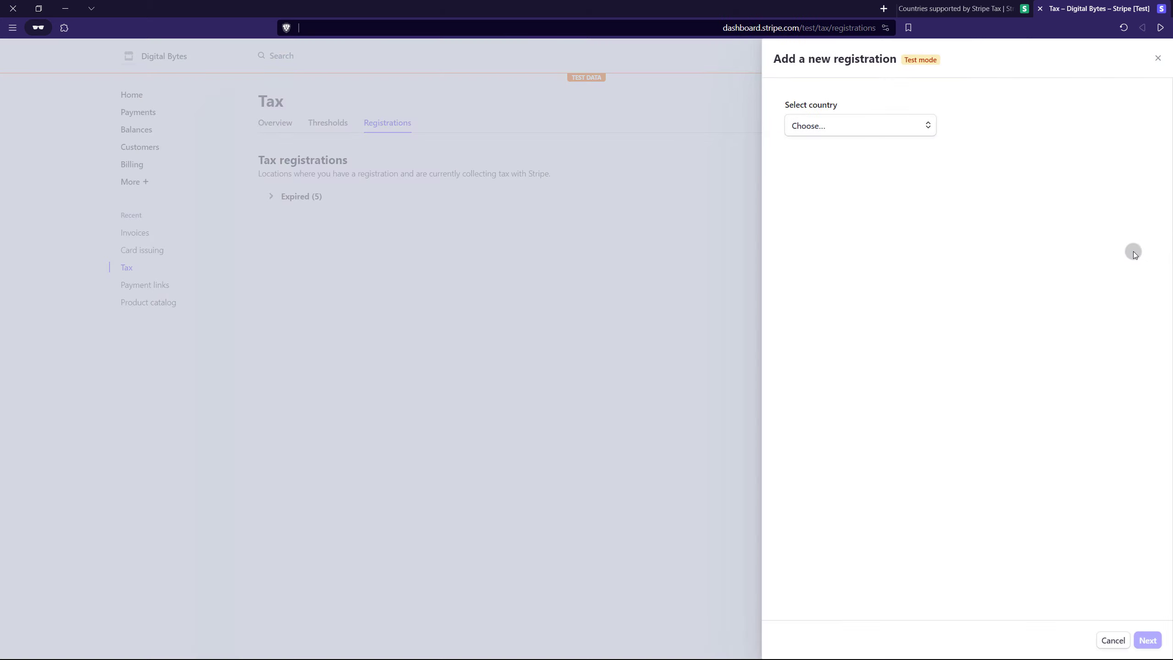
{"action": "left_click", "coordinate": [855, 126]}
{"action": "scroll", "coordinate": [861, 207], "scroll_direction": "down", "scroll_amount": 12}
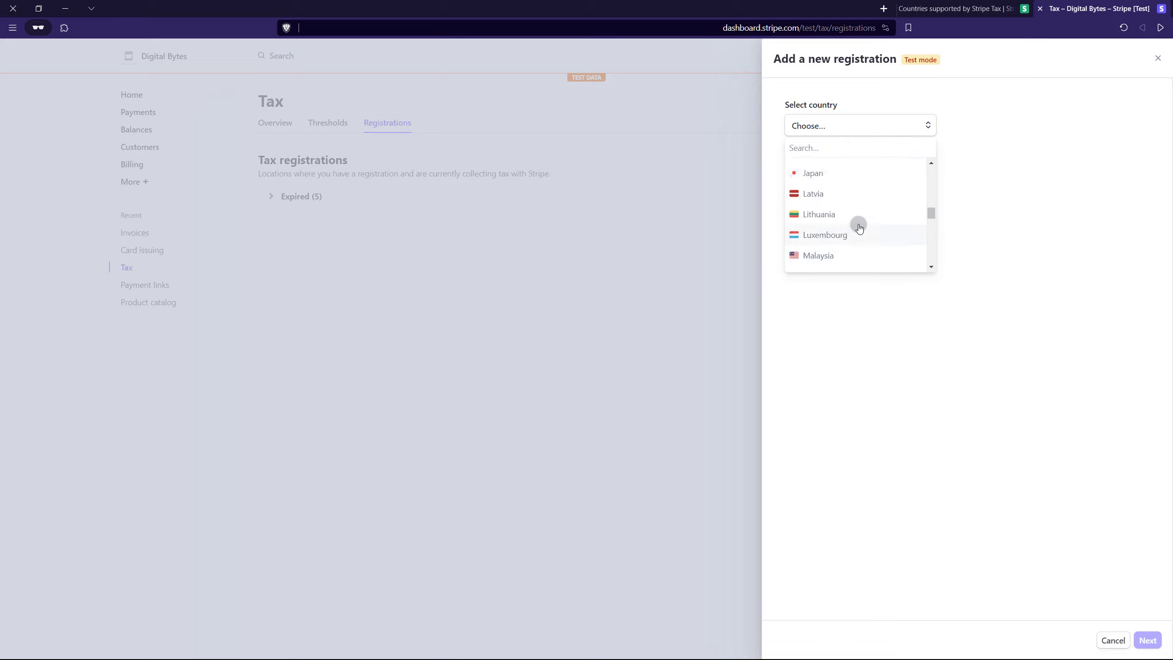
{"action": "scroll", "coordinate": [892, 208], "scroll_direction": "down", "scroll_amount": 5}
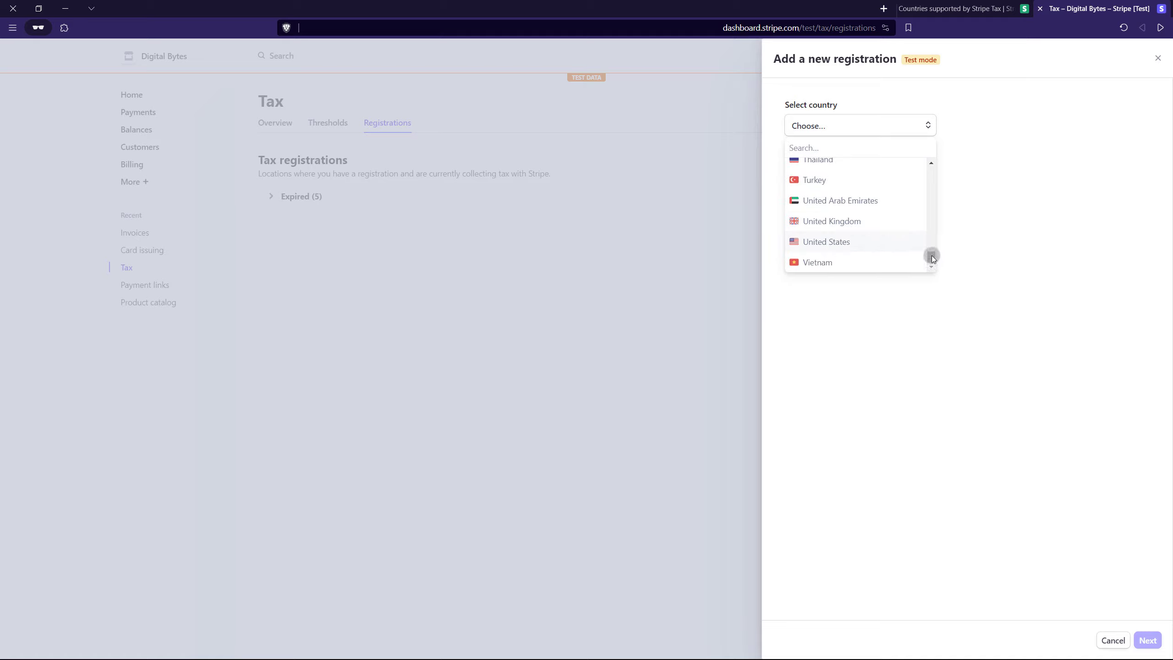
{"action": "mouse_move", "coordinate": [931, 255]}
{"action": "left_mouse_down"}
{"action": "mouse_move", "coordinate": [935, 199]}
{"action": "mouse_move", "coordinate": [940, 265]}
{"action": "left_mouse_up"}
{"action": "left_click", "coordinate": [856, 222]}
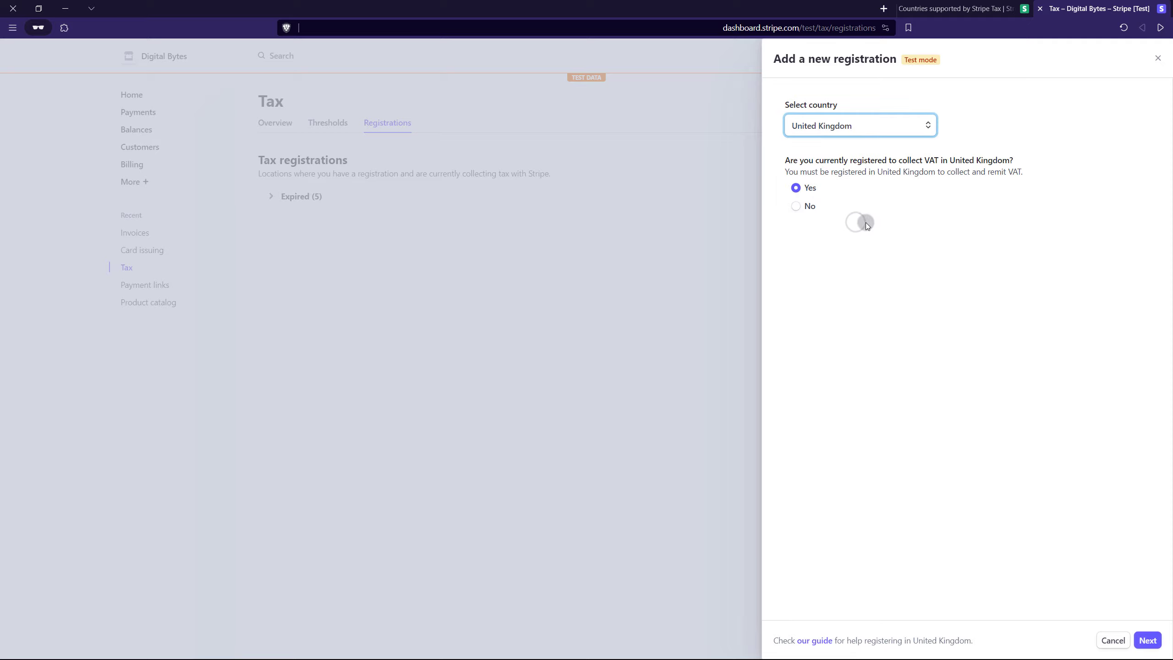
{"action": "left_click", "coordinate": [978, 291]}
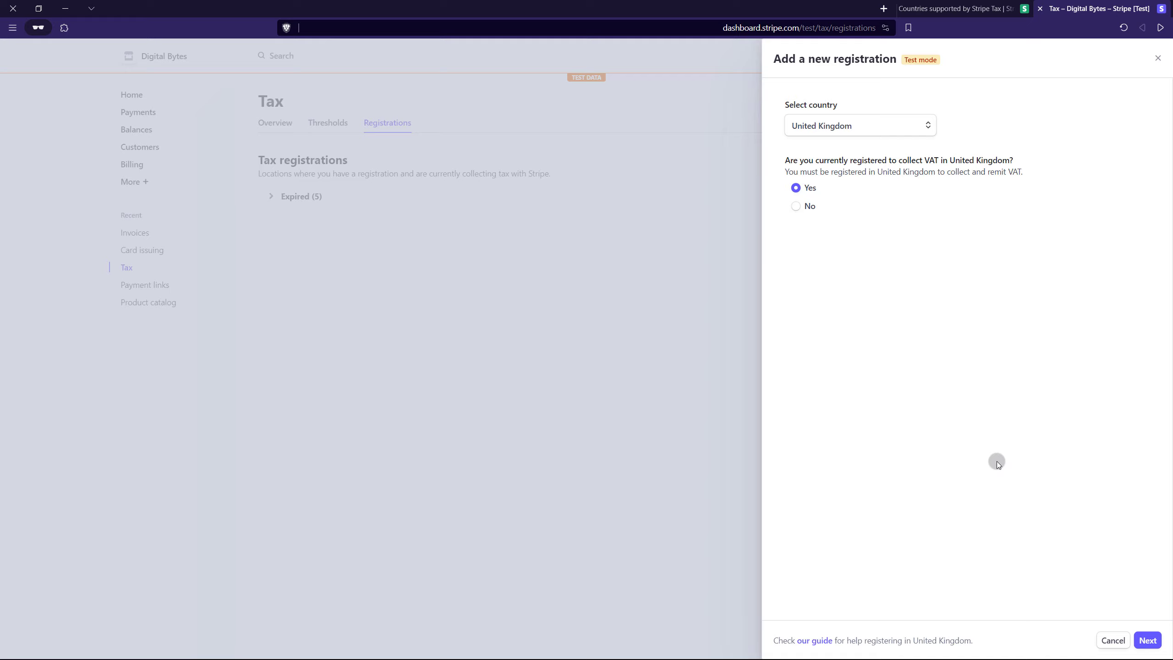
Review the United Kingdom VAT collection details and start collecting VAT immediately.
{"action": "left_click", "coordinate": [1149, 640]}
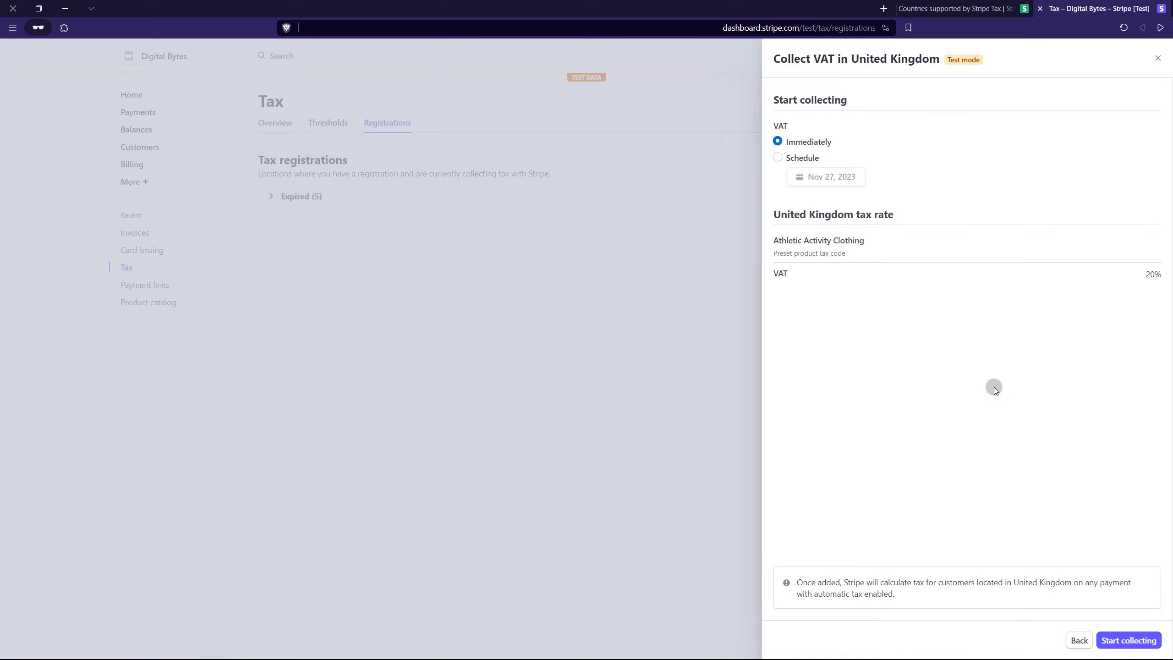
{"action": "left_click", "coordinate": [1075, 636]}
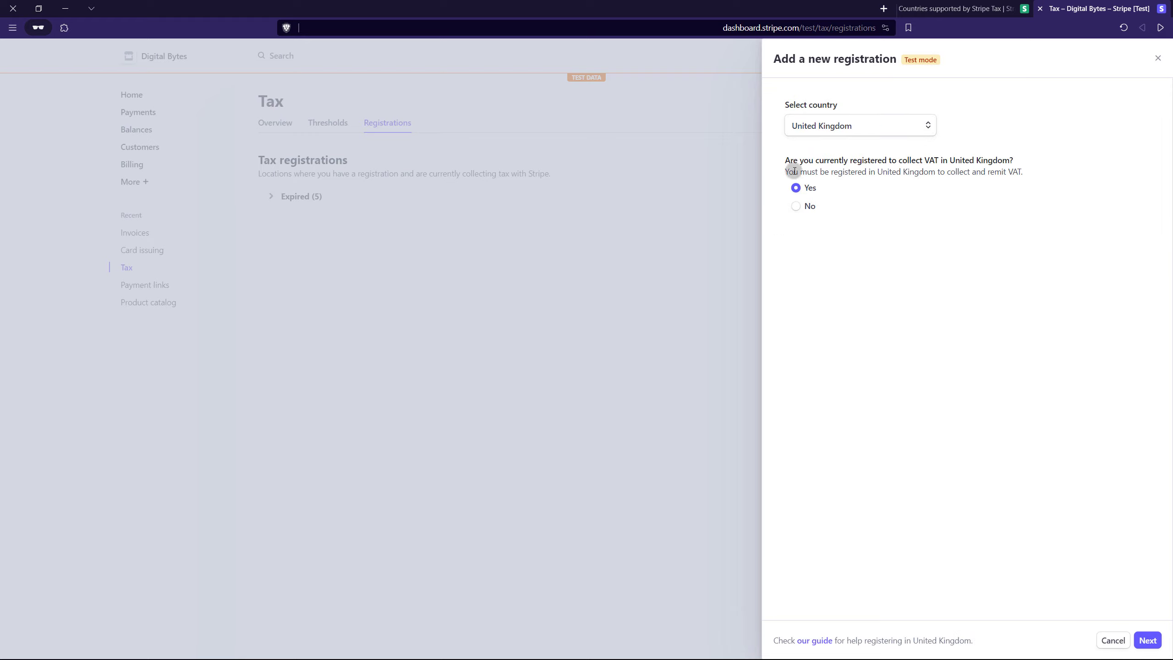
{"action": "left_click", "coordinate": [1148, 640]}
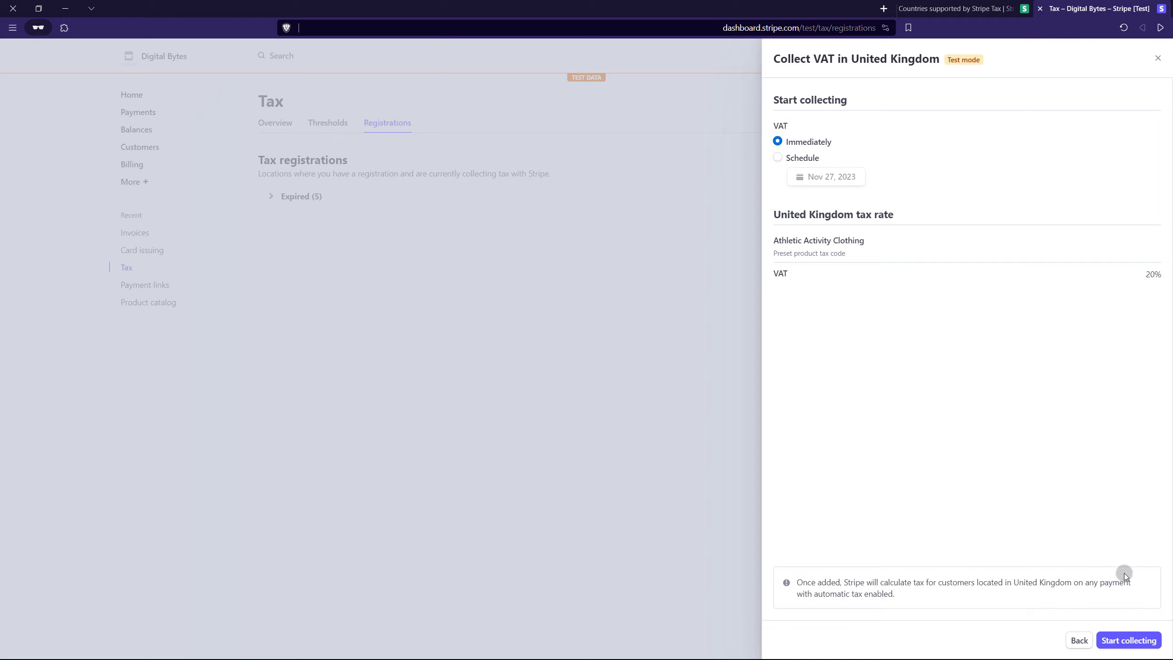
{"action": "left_click", "coordinate": [1119, 648]}
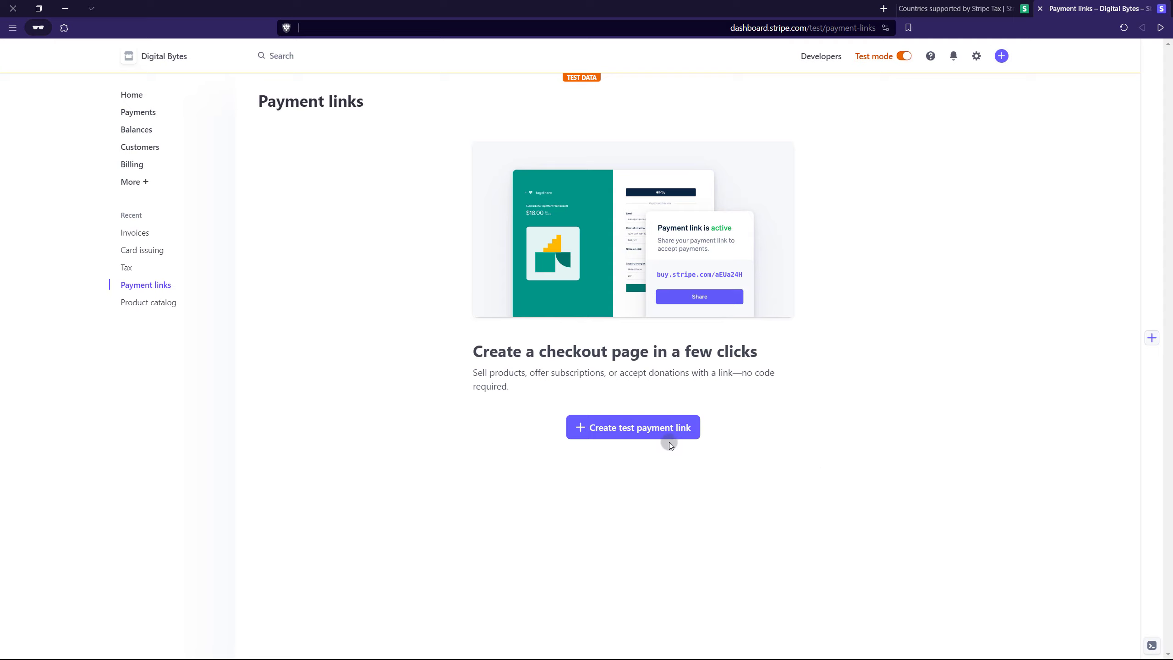
Start a test payment link and add a new one-time product named T-Shirt, priced at 100.00 GBP.
{"action": "left_click", "coordinate": [665, 430]}
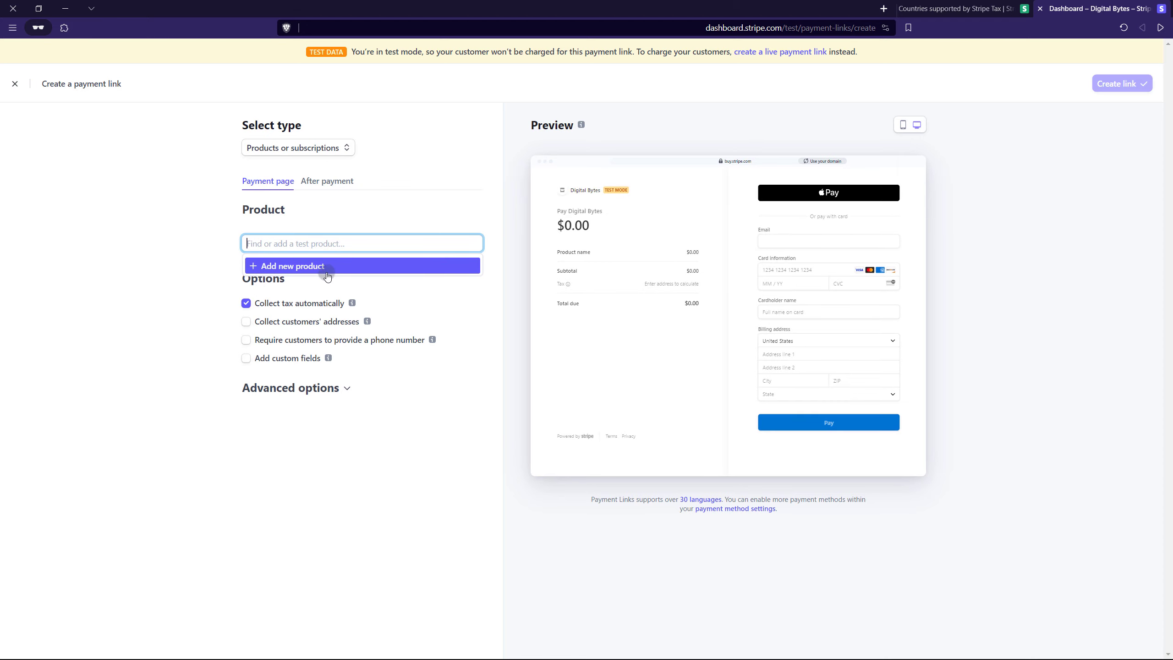
{"action": "left_click", "coordinate": [377, 265]}
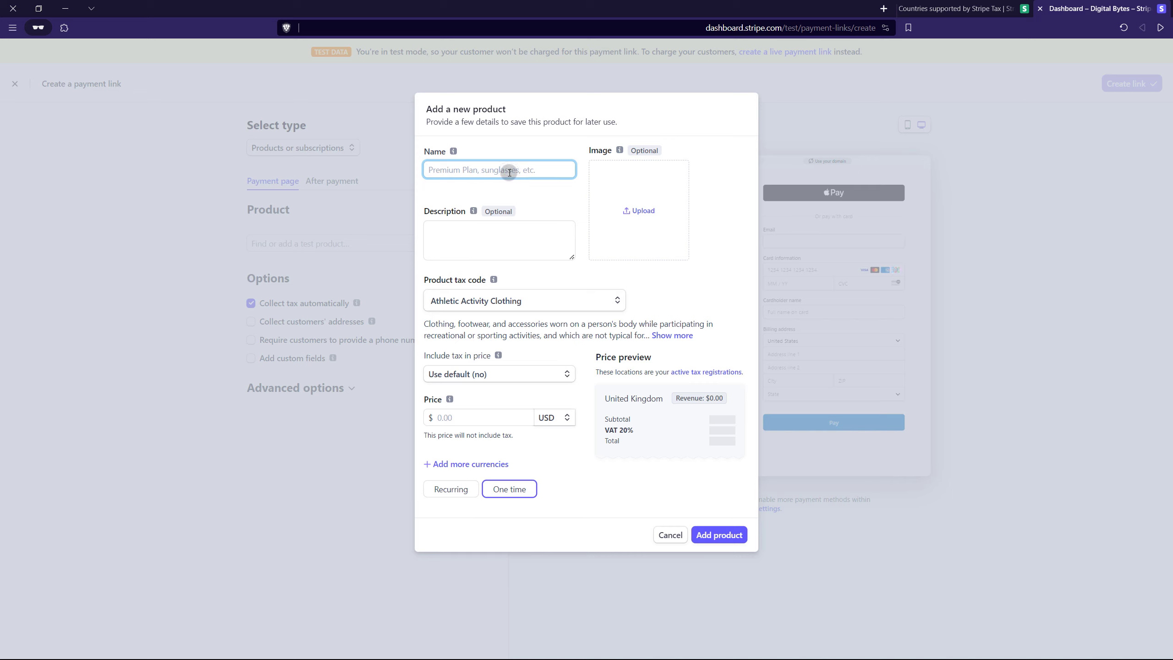
{"action": "type", "text": "T-Shirt"}
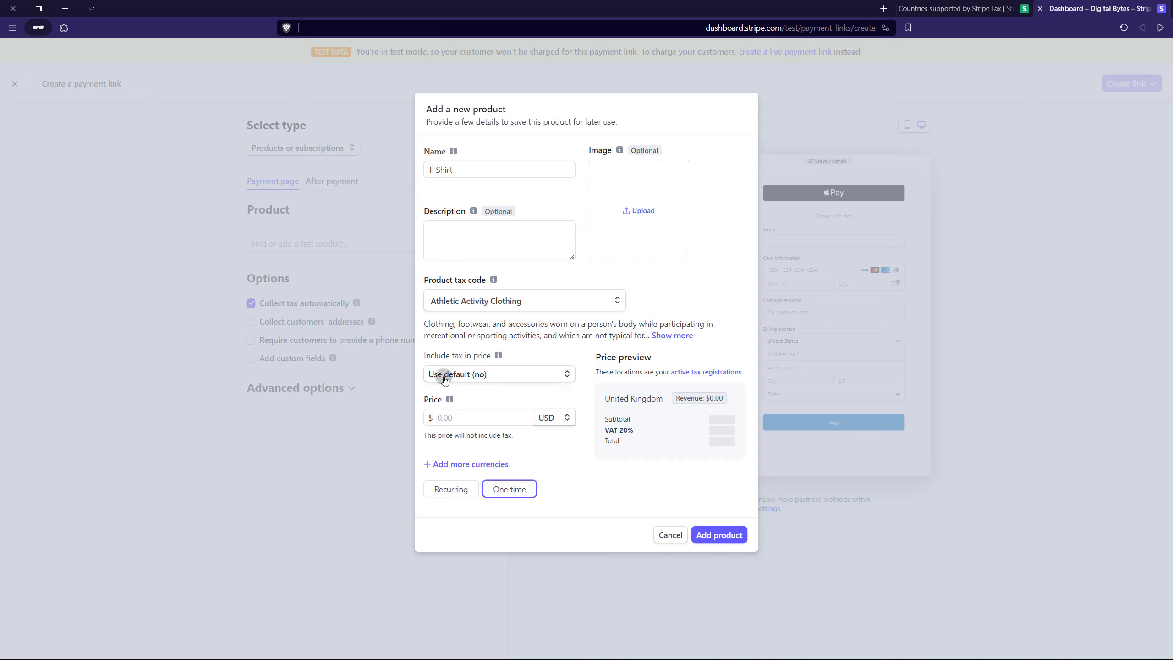
{"action": "left_click", "coordinate": [465, 415]}
{"action": "type", "text": "100"}
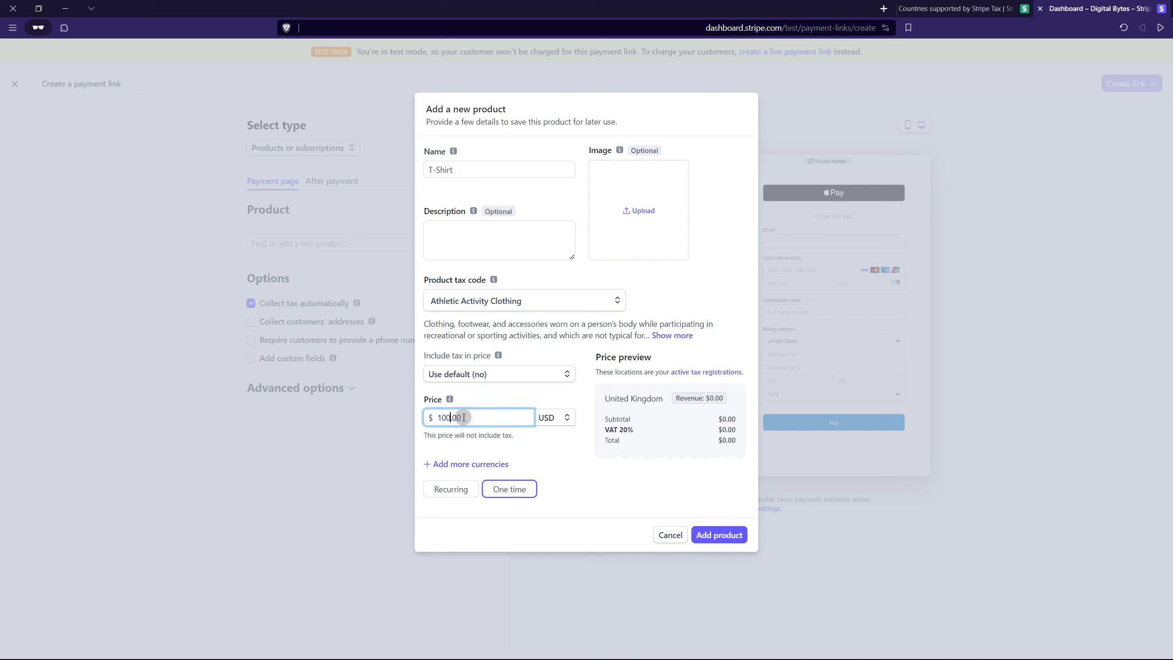
{"action": "left_click", "coordinate": [565, 418]}
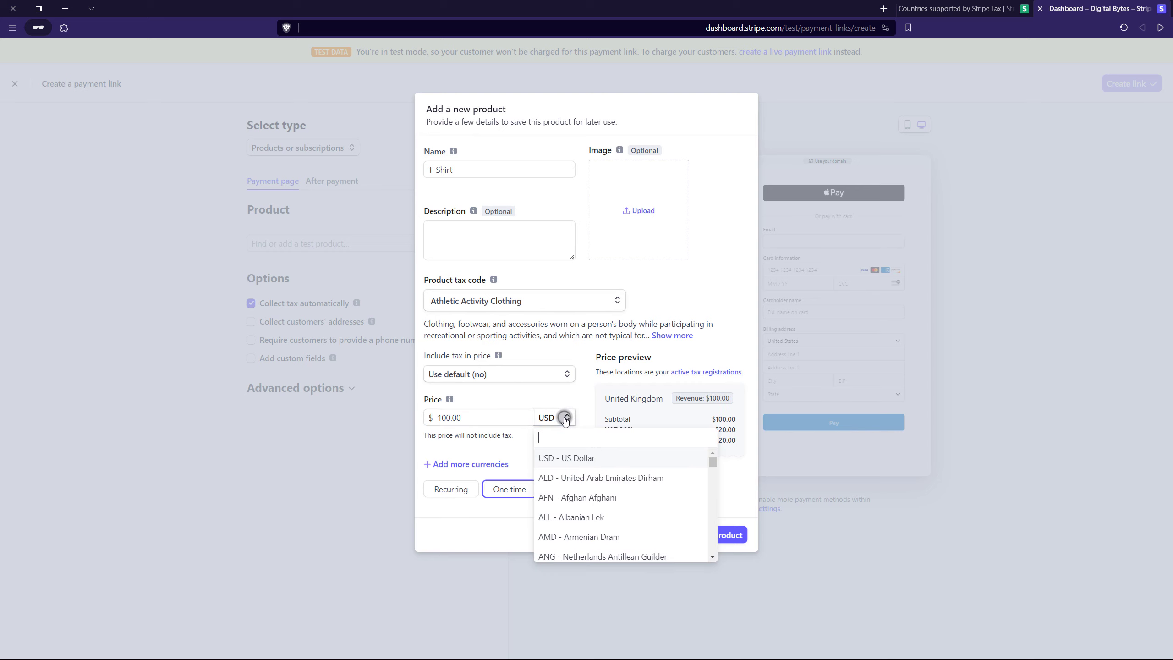
{"action": "type", "text": "gb"}
{"action": "left_click", "coordinate": [599, 459]}
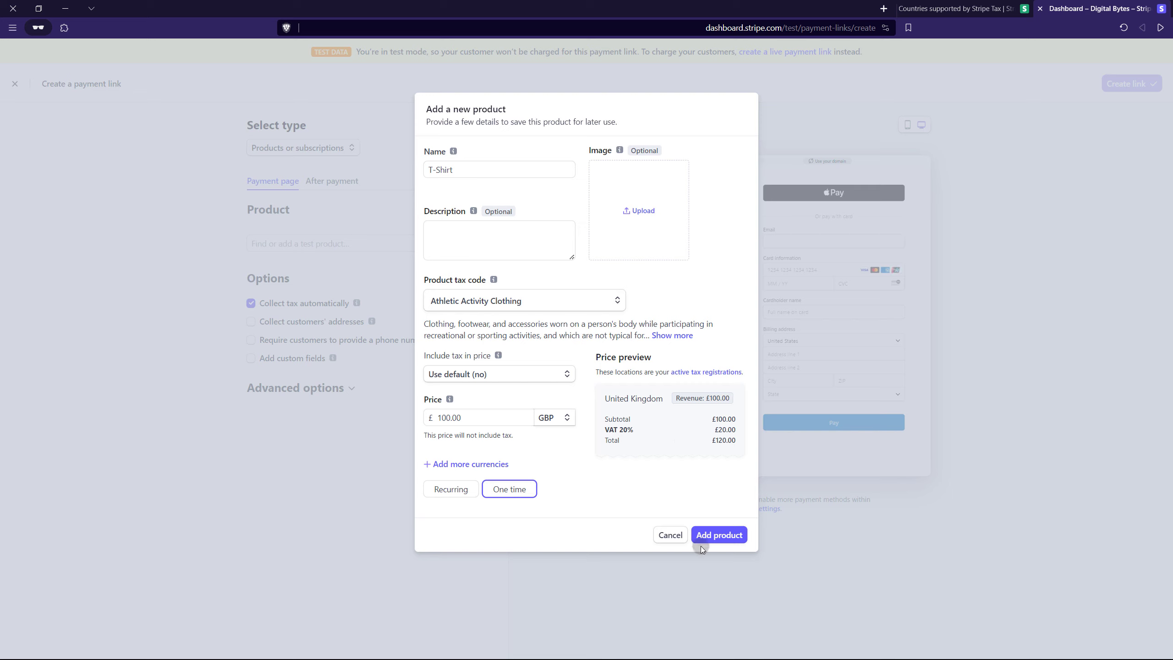
{"action": "left_click", "coordinate": [711, 537]}
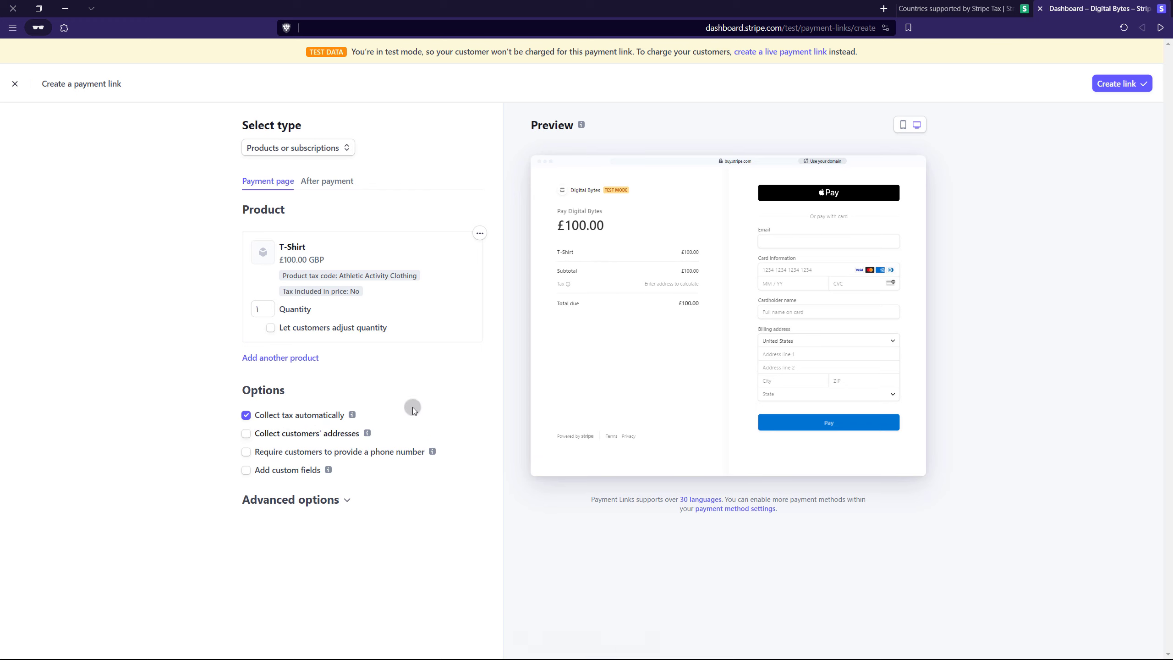
Create the T-Shirt payment link, copy its URL, and set the country on its checkout page in a private browser window to United Kingdom.
{"action": "left_click", "coordinate": [1119, 85]}
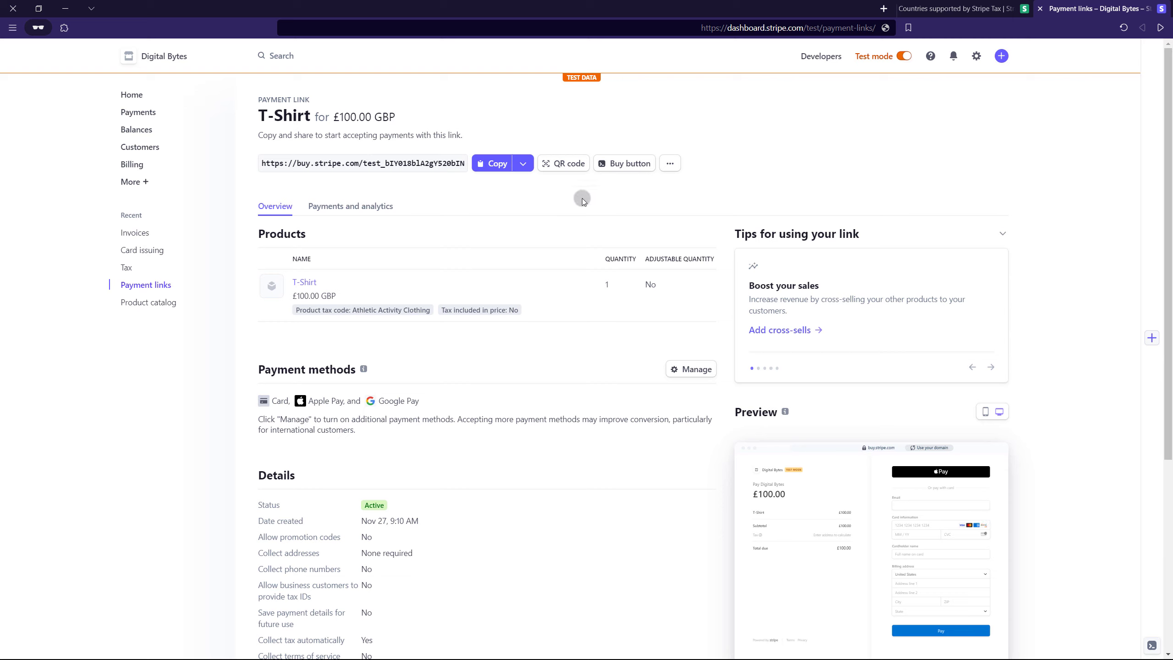
{"action": "left_click", "coordinate": [490, 165]}
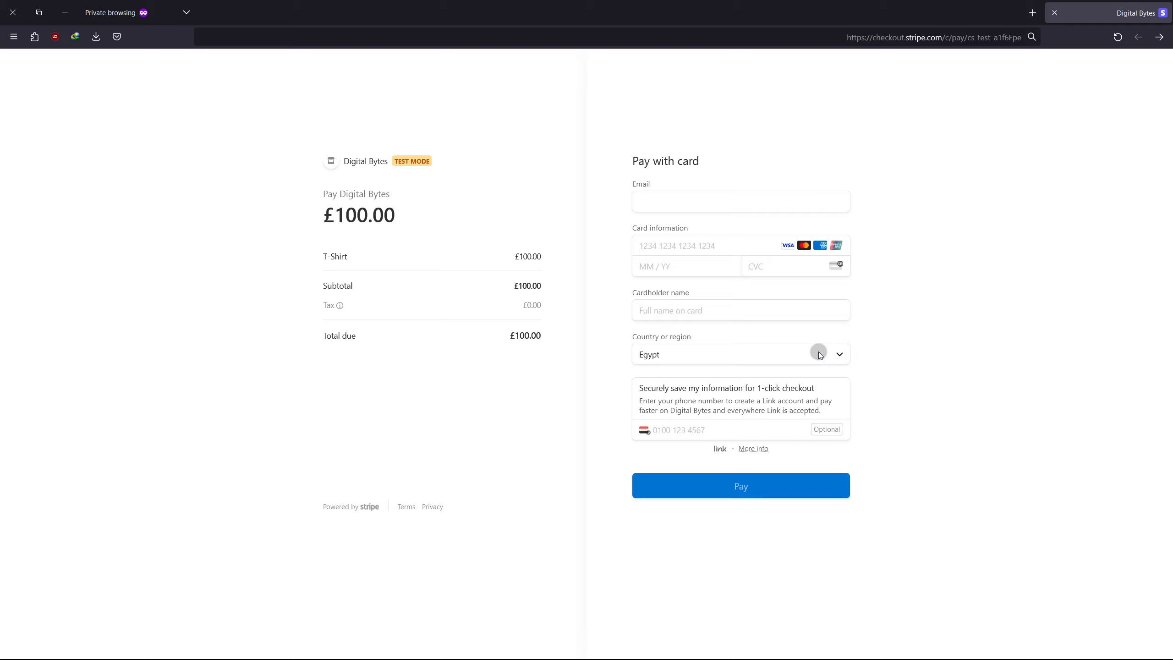
{"action": "left_click", "coordinate": [655, 360]}
{"action": "scroll", "coordinate": [785, 259], "scroll_direction": "down", "scroll_amount": 10}
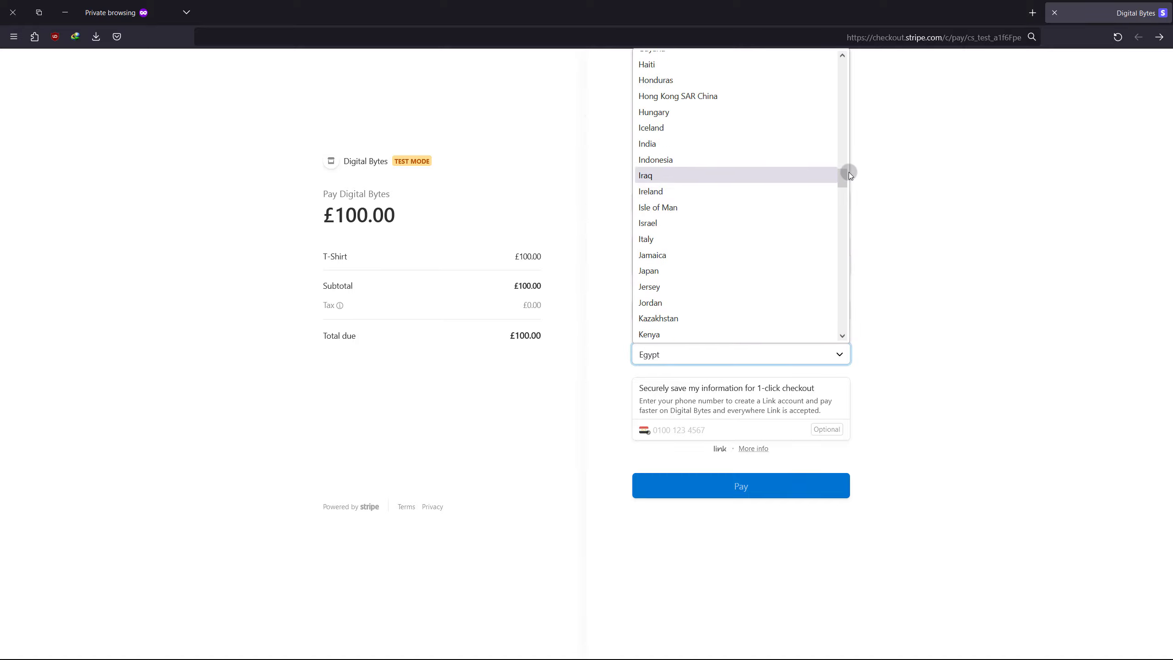
{"action": "left_click_drag", "start_coordinate": [843, 176], "coordinate": [789, 314]}
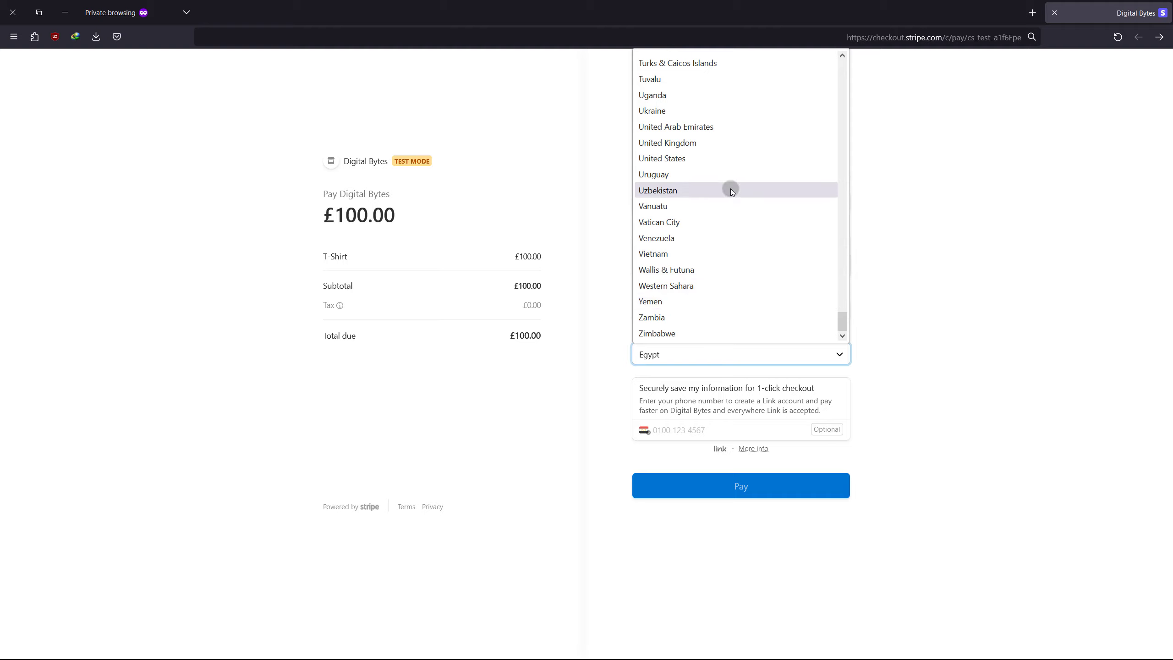
{"action": "left_click", "coordinate": [706, 143]}
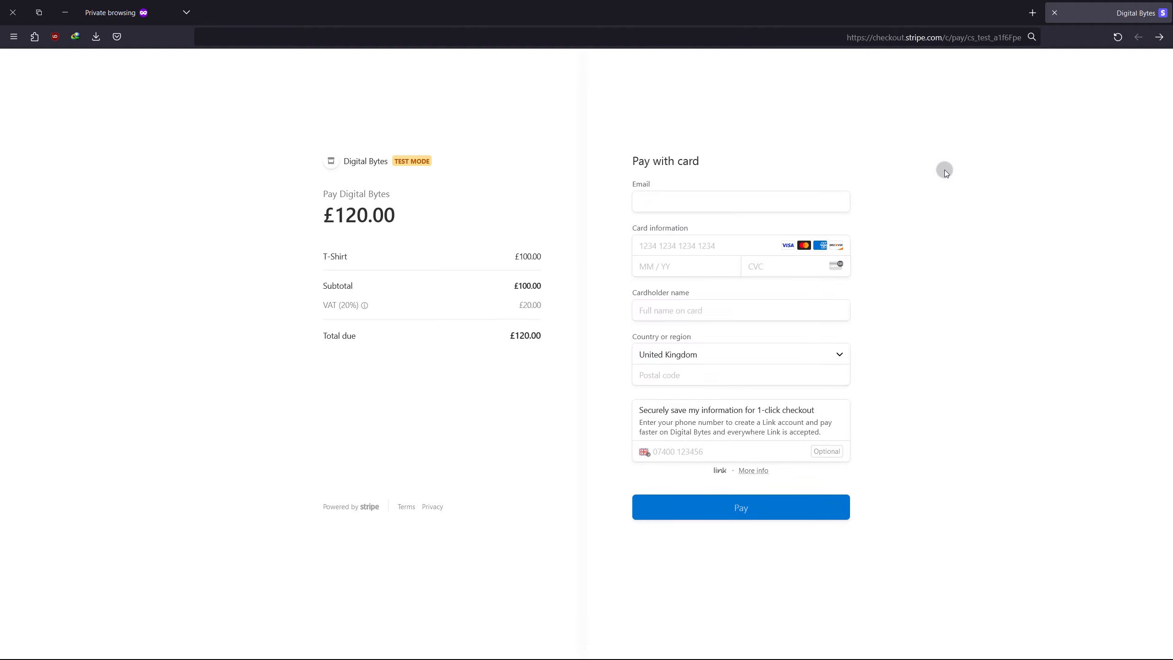
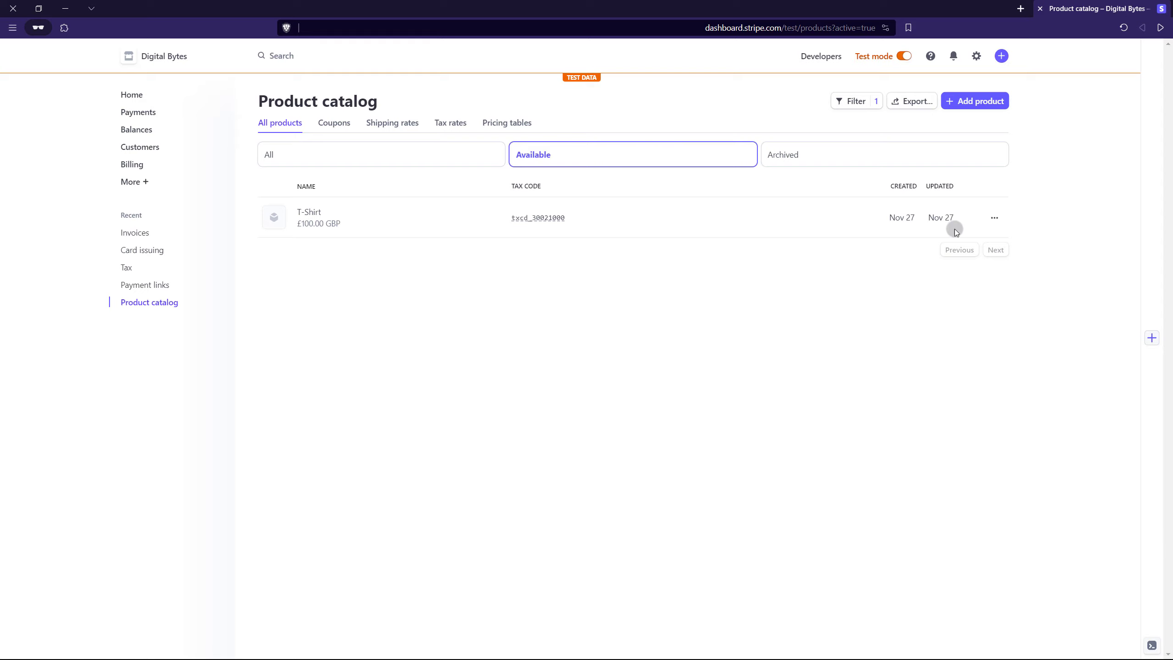
Start a new product in the product catalog with one-off pricing and an amount of 100.00 USD, keeping the Athletic Activity Clothing tax code.
{"action": "left_click", "coordinate": [950, 102]}
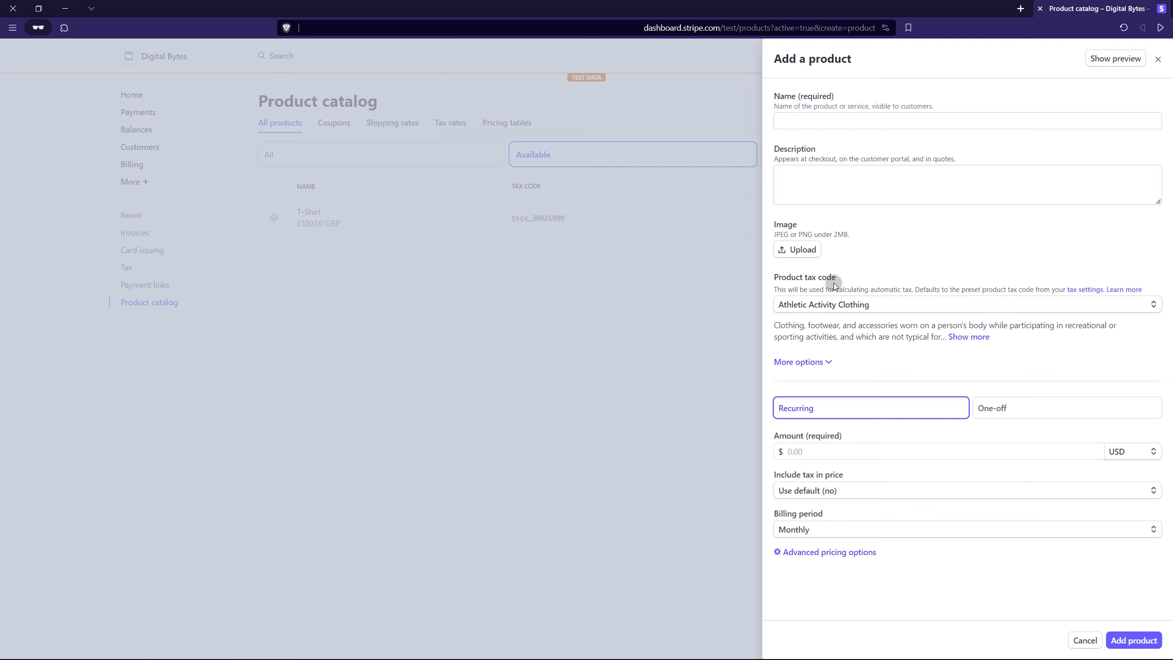
{"action": "left_click", "coordinate": [869, 306]}
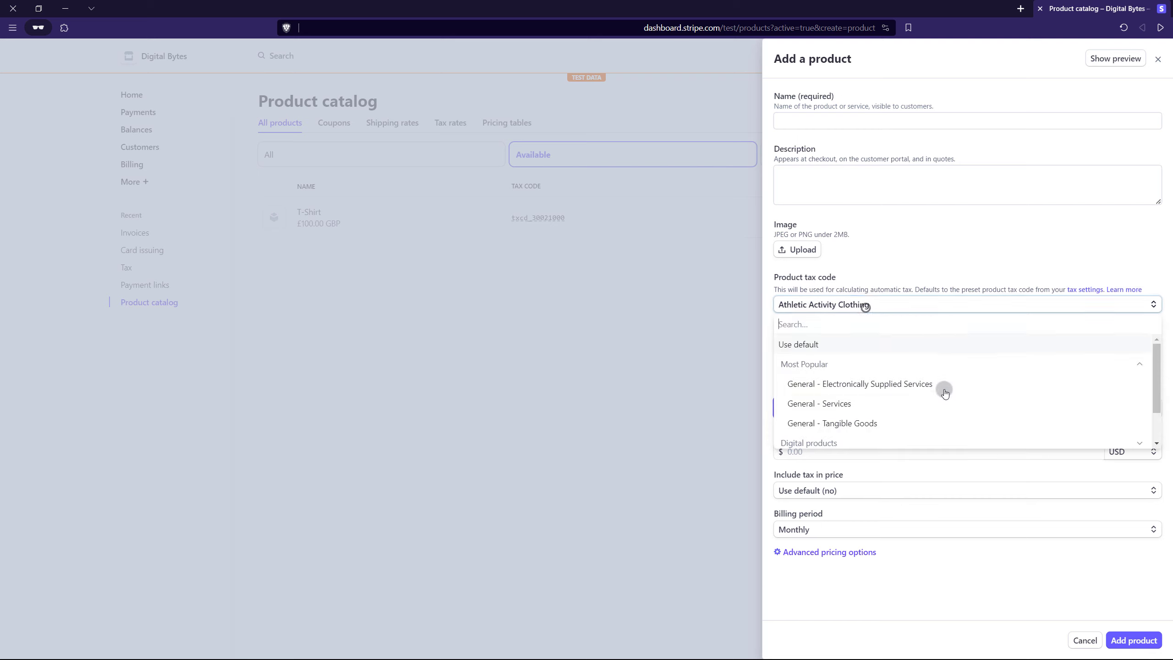
{"action": "left_click", "coordinate": [908, 304]}
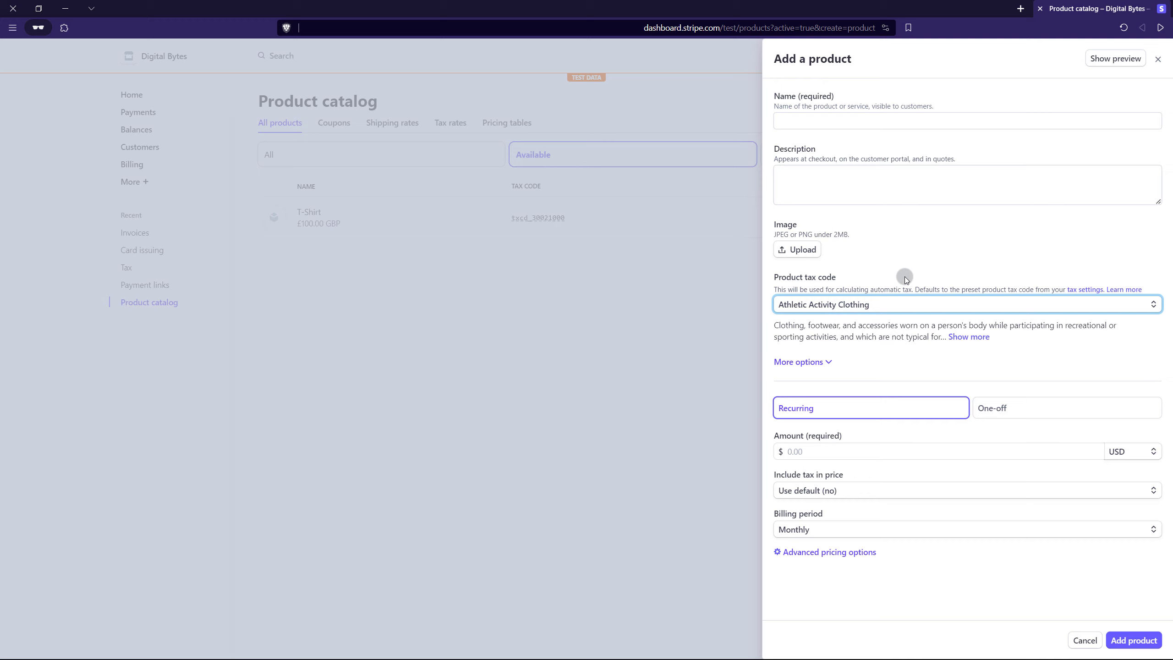
{"action": "left_click", "coordinate": [1025, 407]}
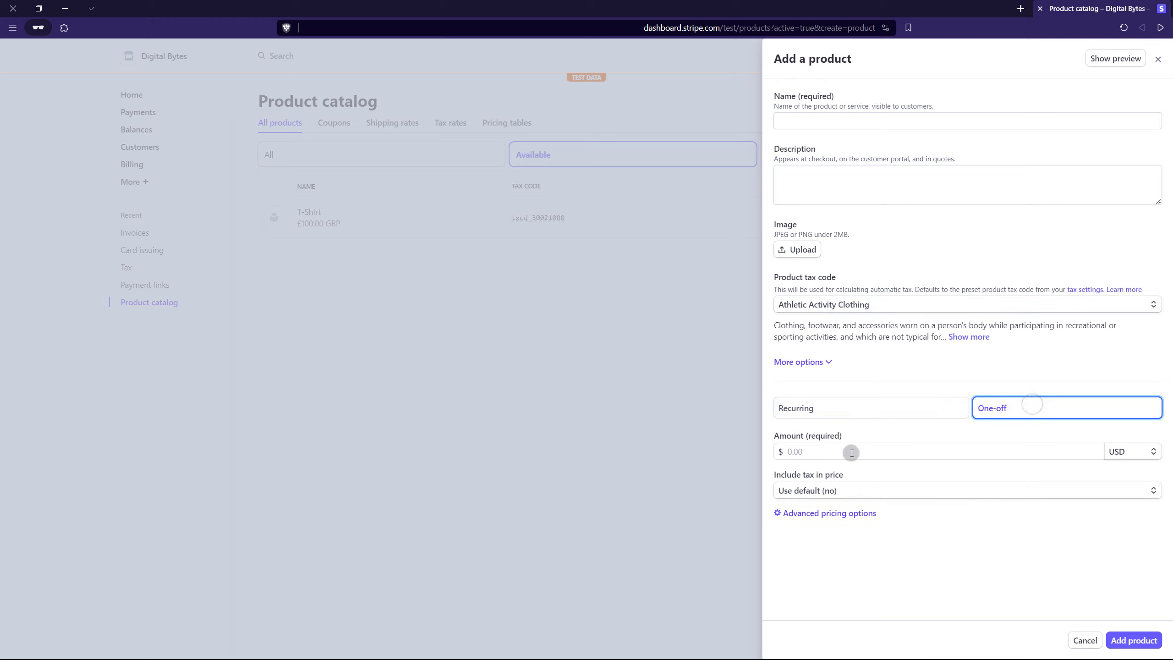
{"action": "left_click", "coordinate": [851, 452]}
{"action": "type", "text": "100"}
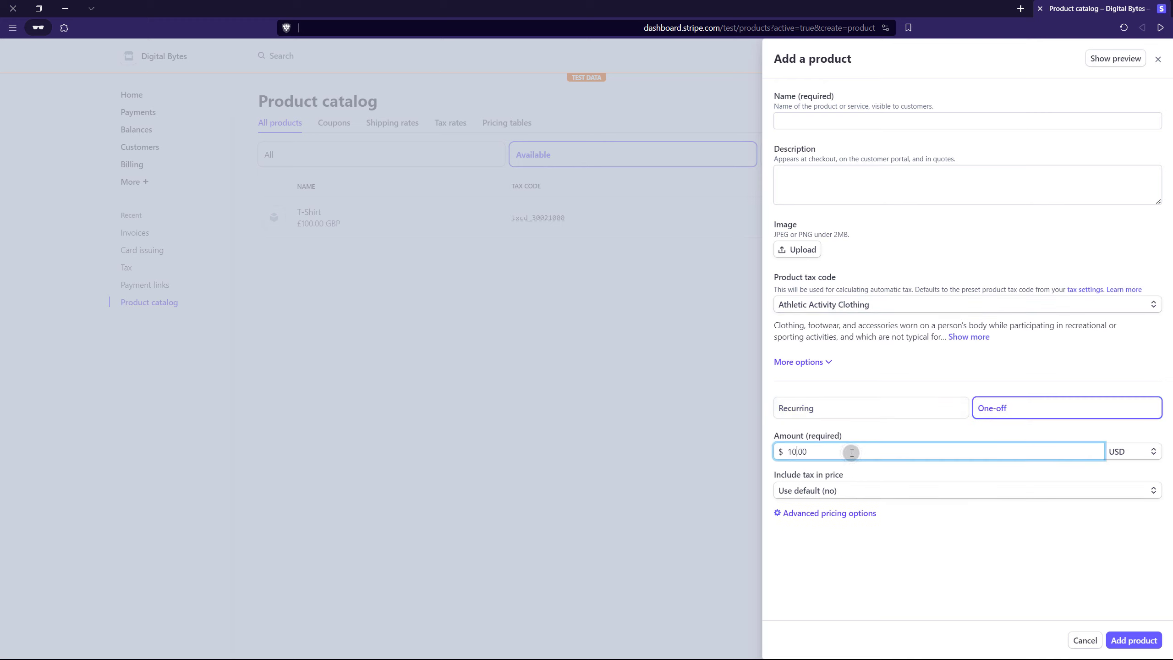
{"action": "left_click", "coordinate": [948, 511]}
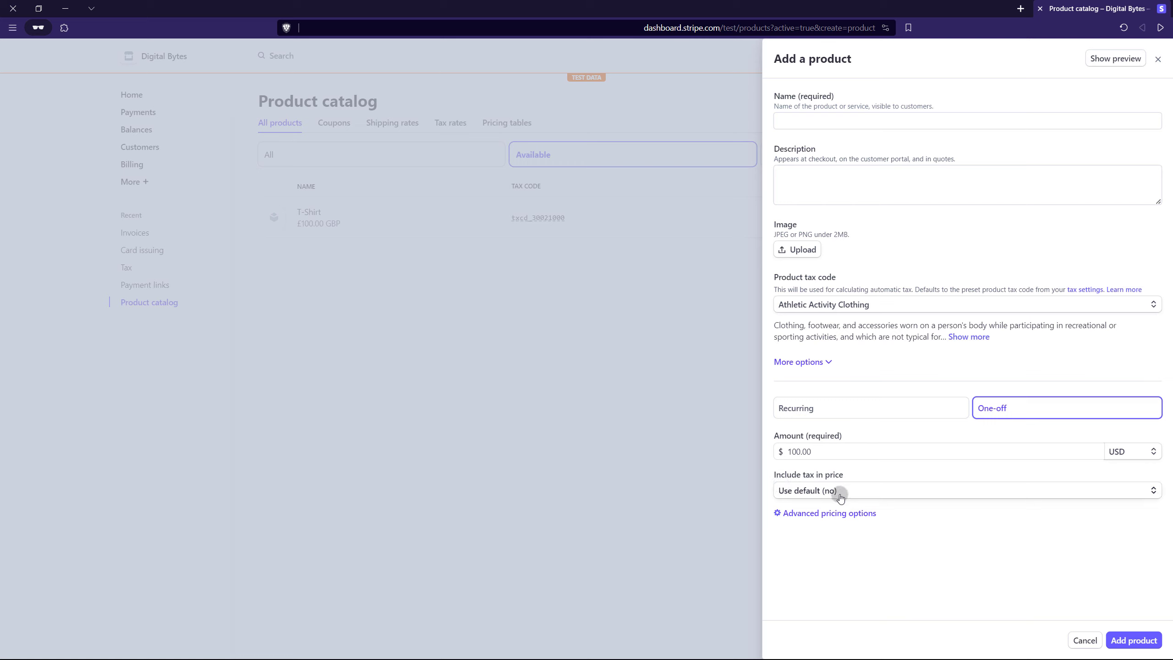
Check the tax preview and available tax locations in the new product's advanced pricing options, and close the form without adding the product.
{"action": "left_click", "coordinate": [861, 513]}
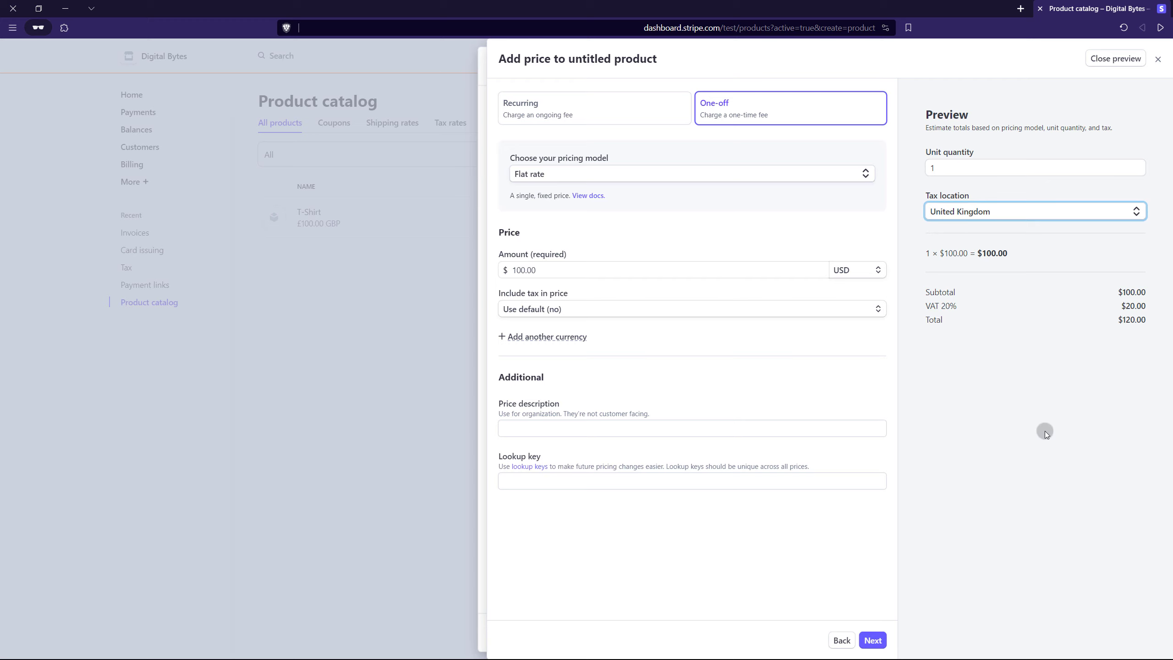
{"action": "left_click", "coordinate": [973, 210]}
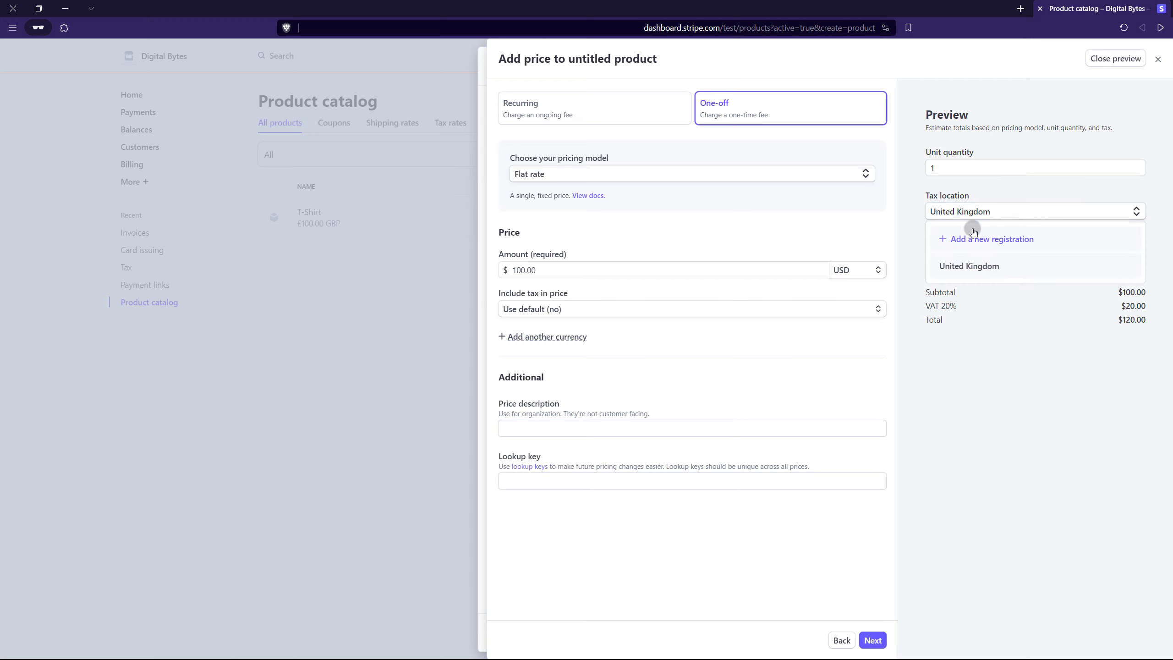
{"action": "left_click", "coordinate": [1028, 358]}
{"action": "left_click", "coordinate": [970, 211]}
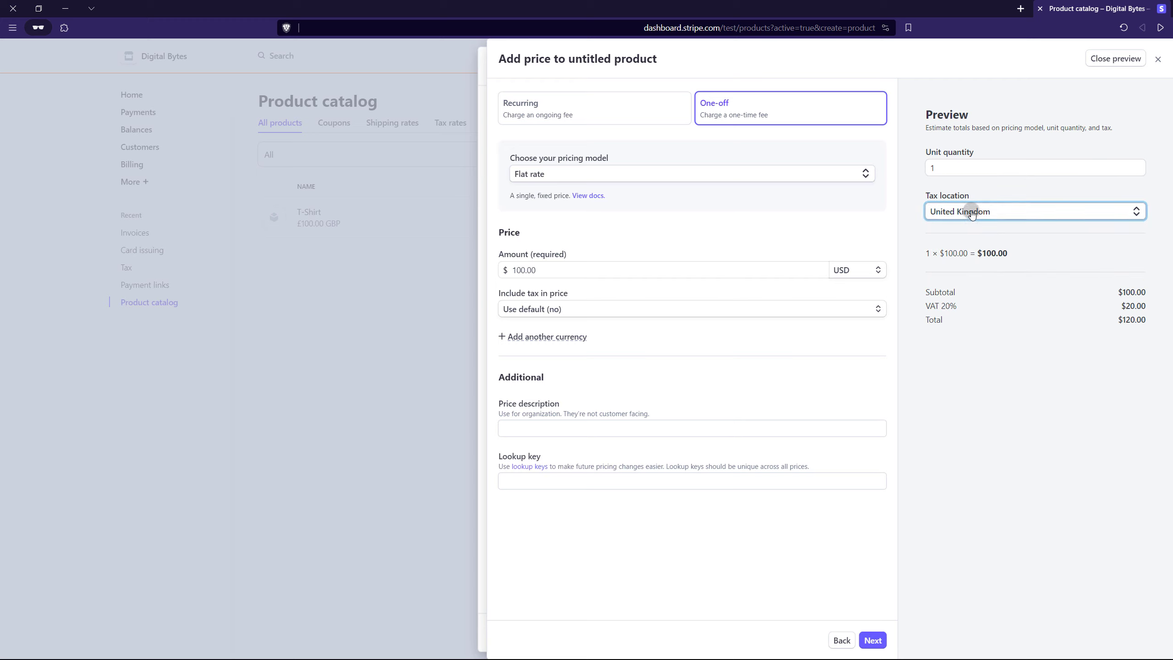
{"action": "left_click", "coordinate": [1027, 349]}
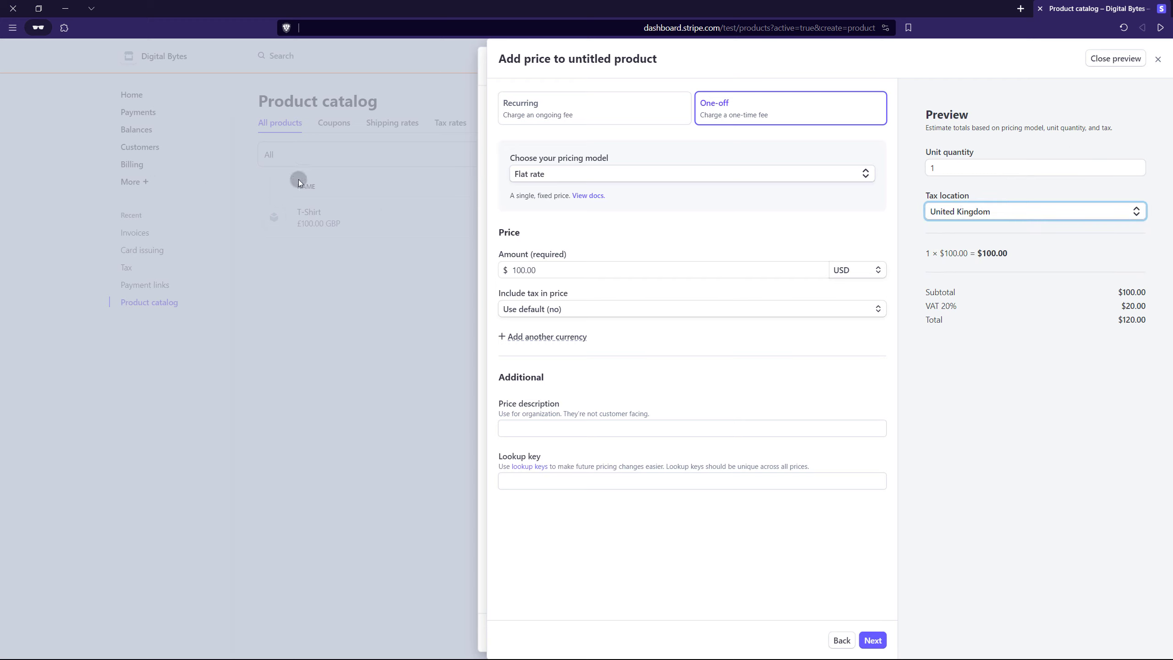
{"action": "left_click", "coordinate": [333, 275]}
{"action": "left_click", "coordinate": [1157, 59]}
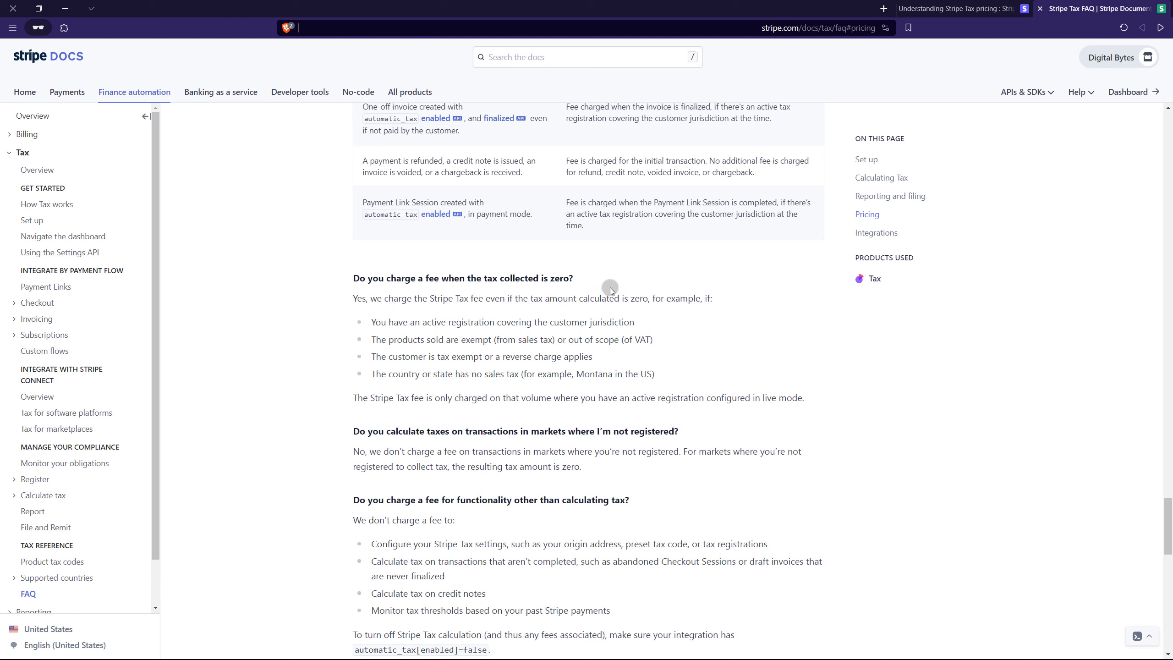
Examine the Understanding Stripe Tax pricing article for the API pricing examples and the low code and no code integration fee.
{"action": "left_click", "coordinate": [970, 8]}
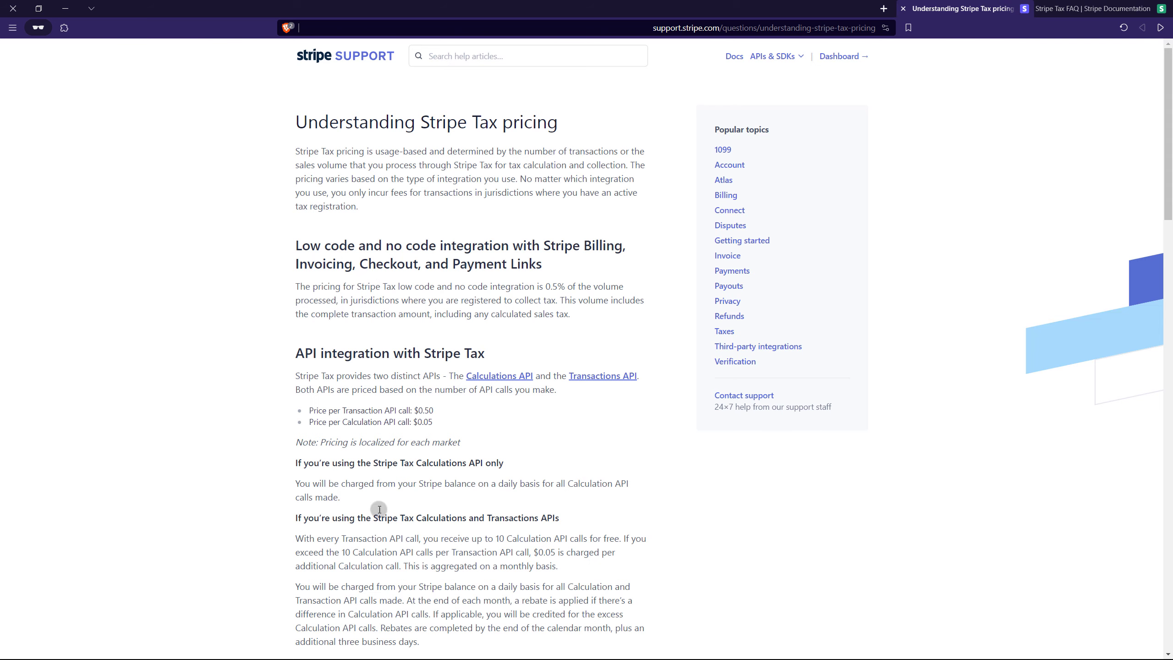
{"action": "scroll", "coordinate": [379, 509], "scroll_direction": "down", "scroll_amount": 8}
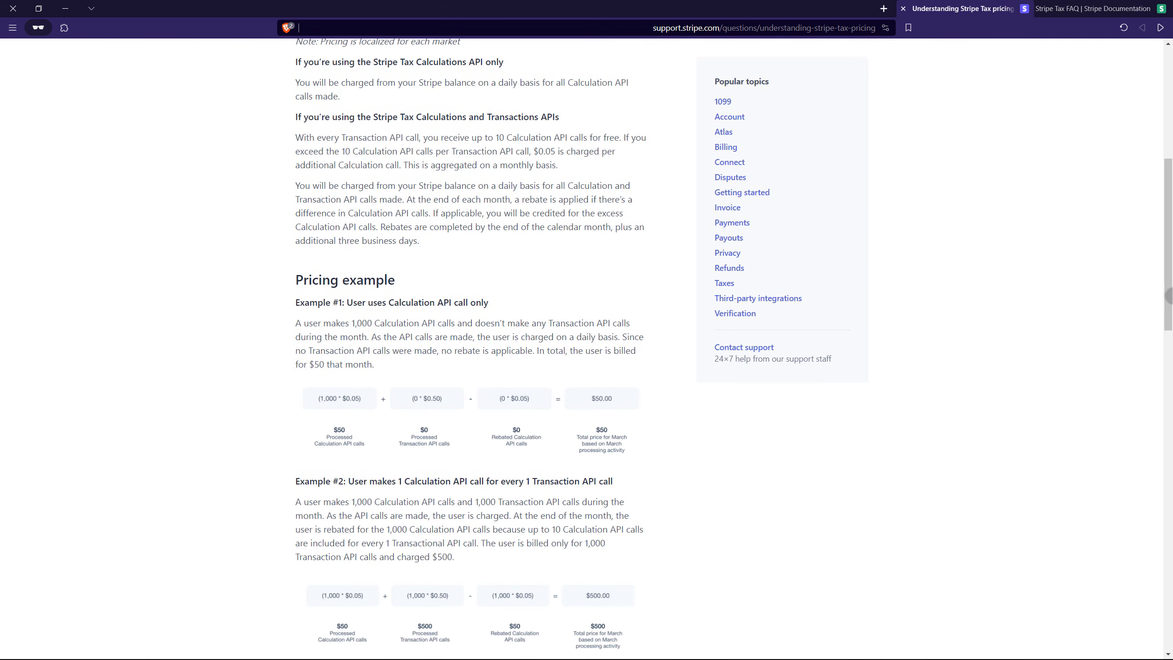
{"action": "scroll", "coordinate": [1143, 174], "scroll_direction": "up", "scroll_amount": 8}
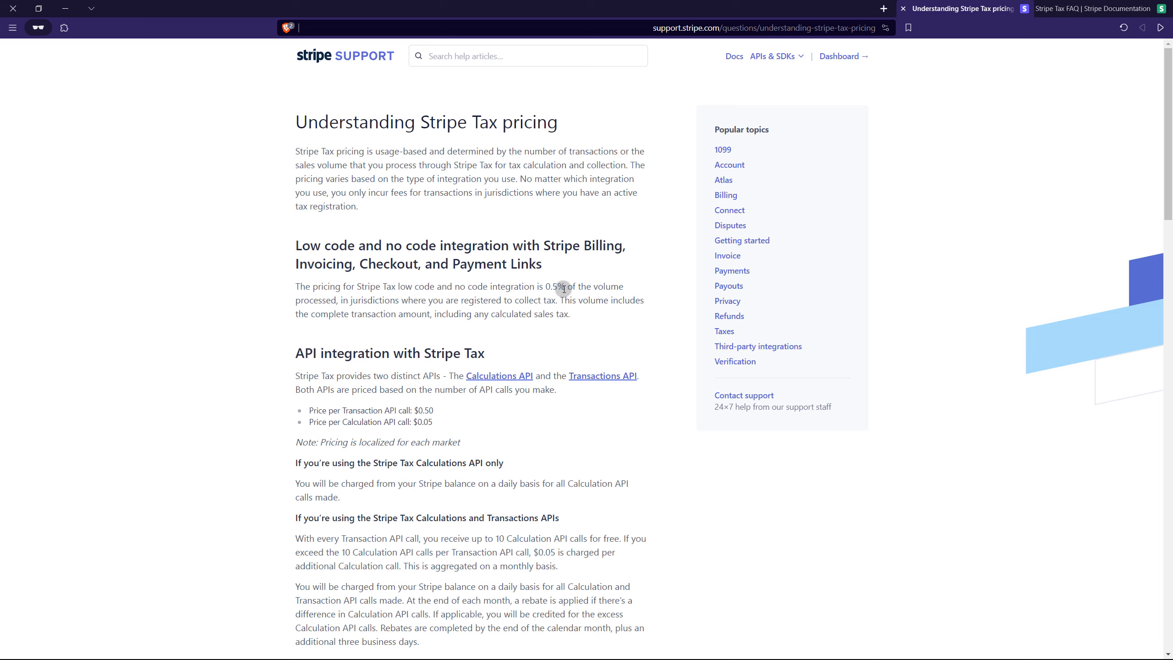
{"action": "left_click_drag", "start_coordinate": [564, 287], "coordinate": [545, 286]}
{"action": "left_click", "coordinate": [343, 301]}
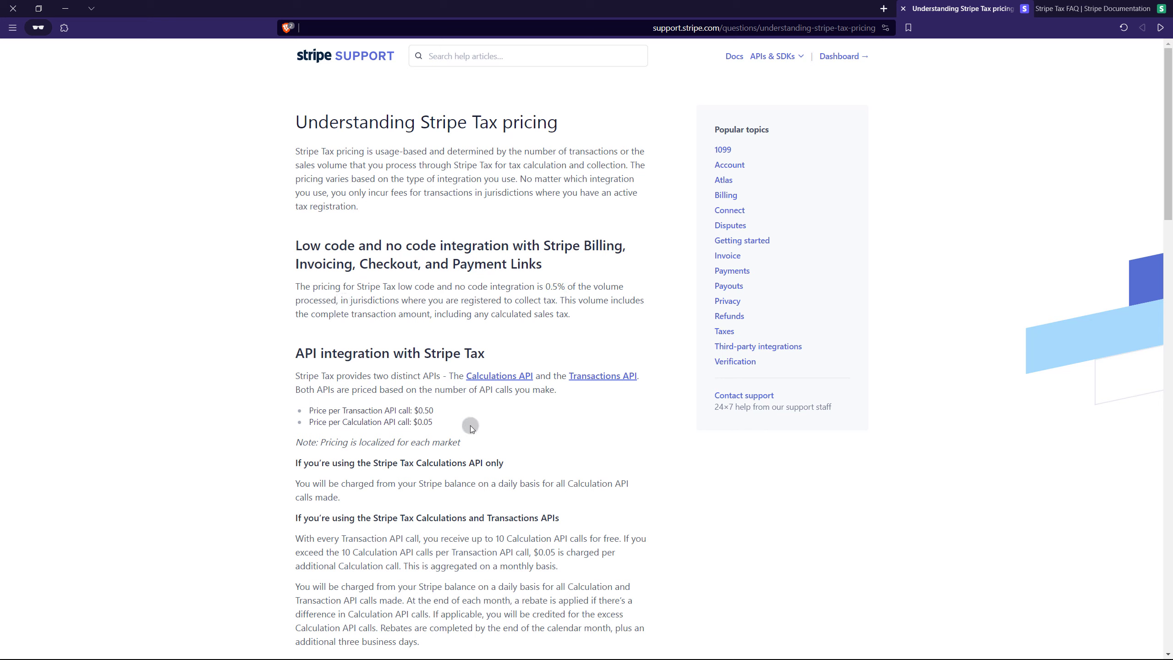